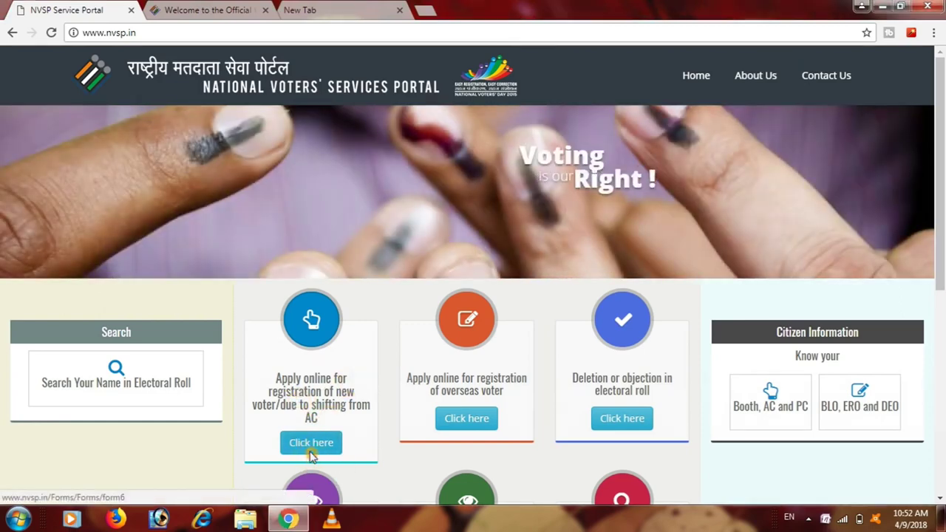
Start the new-voter Form 6 registration on NVSP and switch to the CEO Telangana website tab.
click(311, 446)
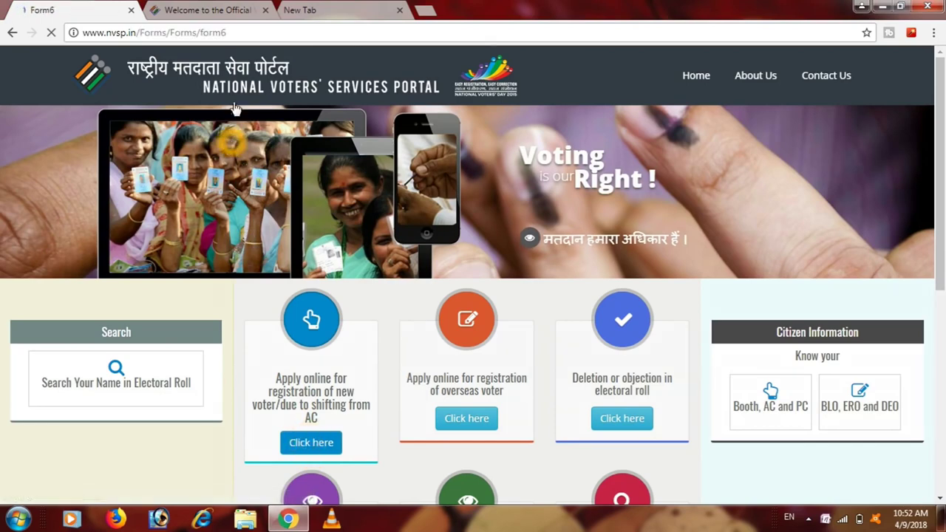
click(222, 13)
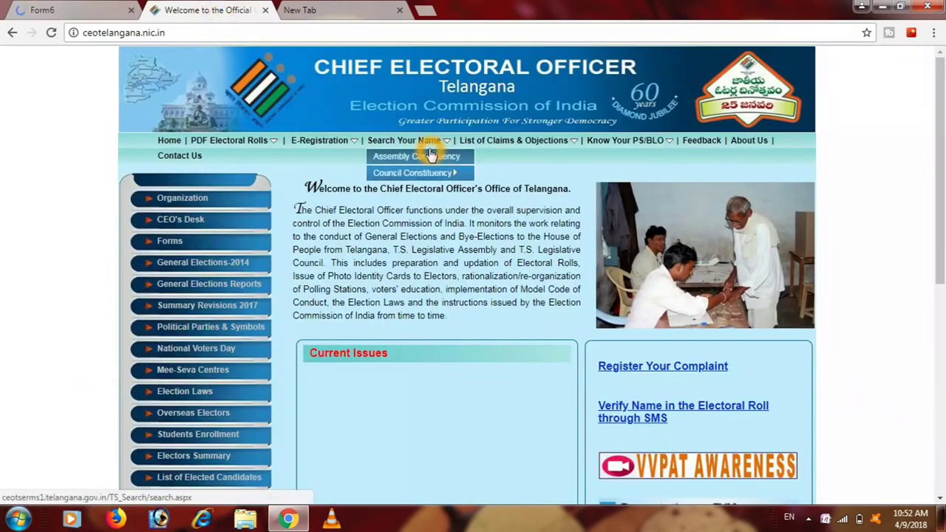
Open Link-1 for Form-6 (New Enrollment) under E-Registration > Assembly Constituency, then return to the CEO home tab.
mouse_move(330, 147)
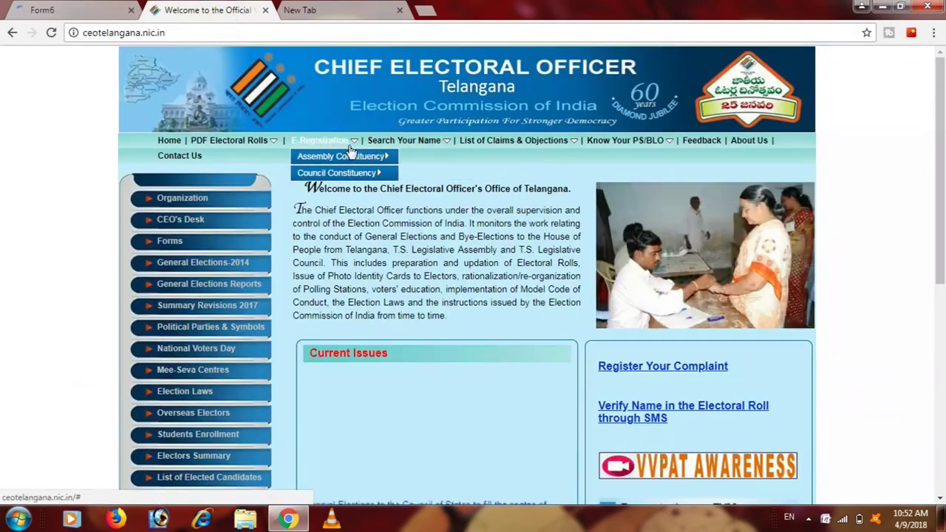
mouse_move(376, 155)
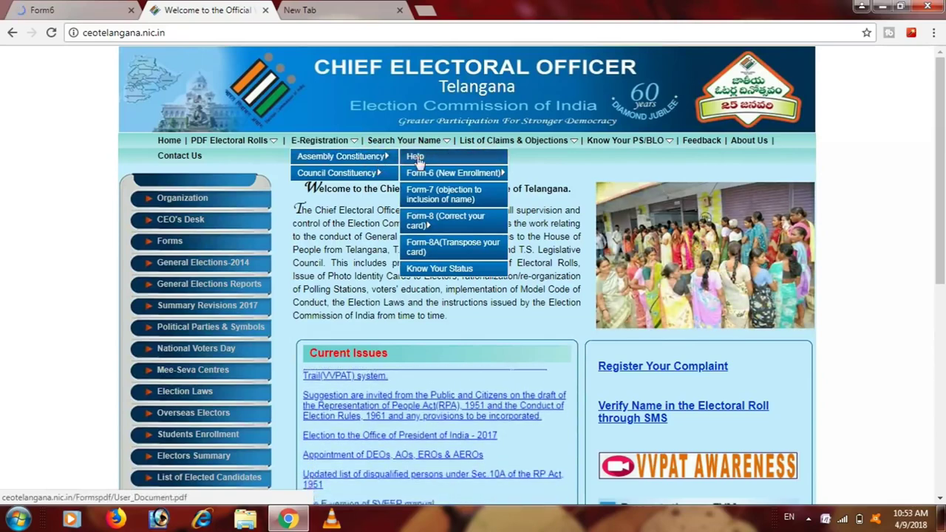
mouse_move(425, 172)
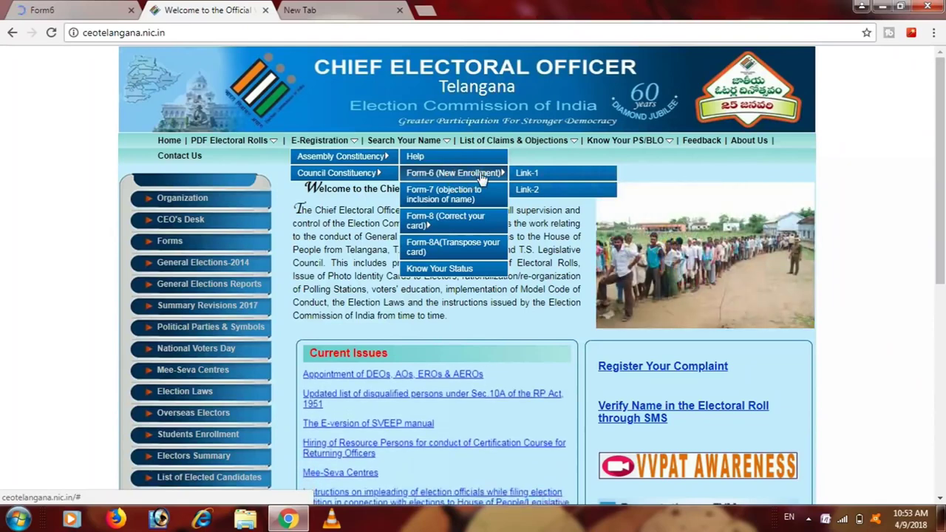
click(537, 176)
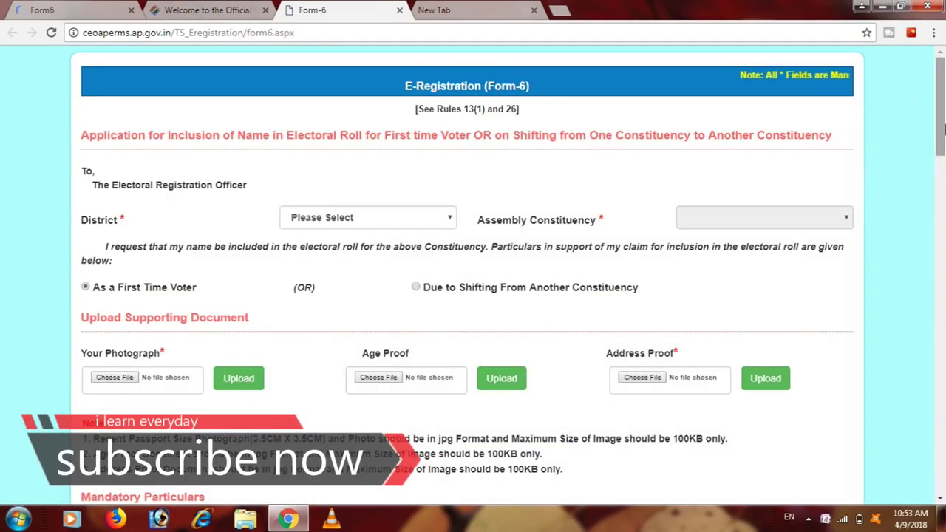
drag(936, 120, 940, 146)
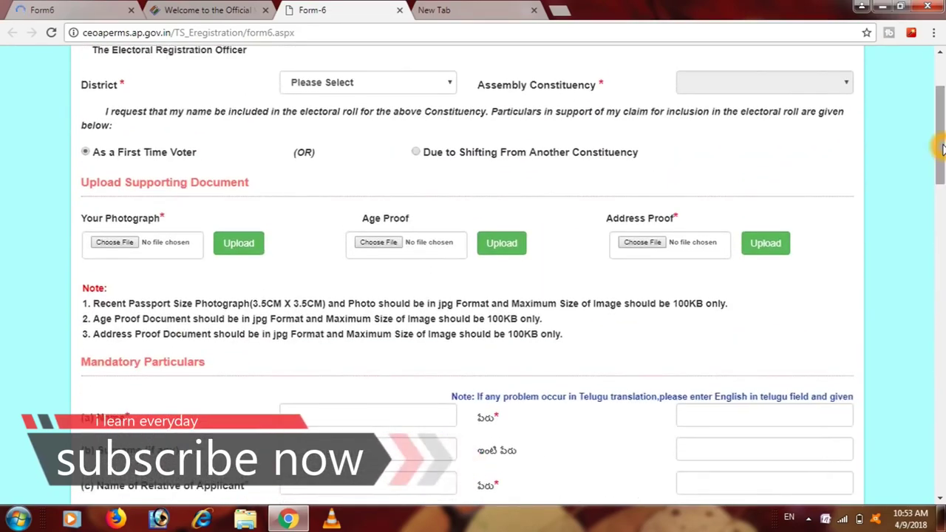
click(204, 10)
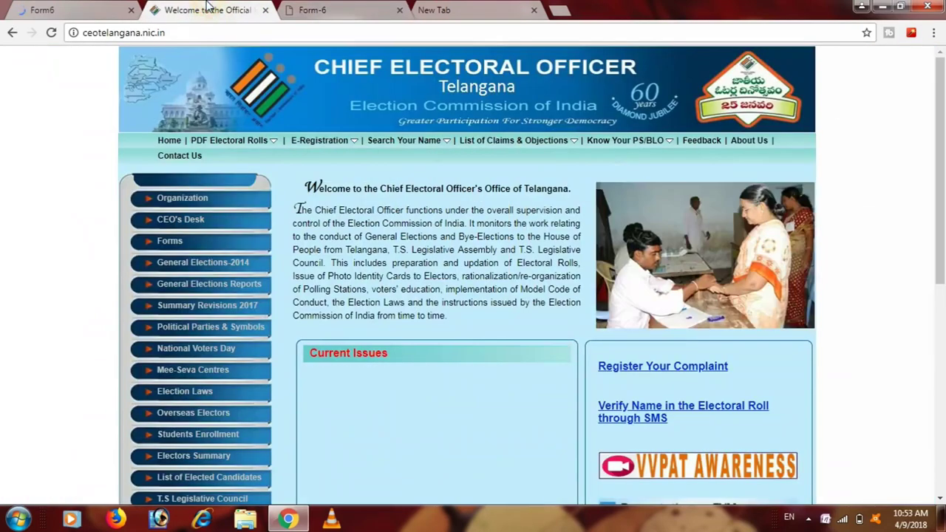
Back on the NVSP Form 6 tab, switch the form language from Hindi to English and scroll to the fields.
click(45, 11)
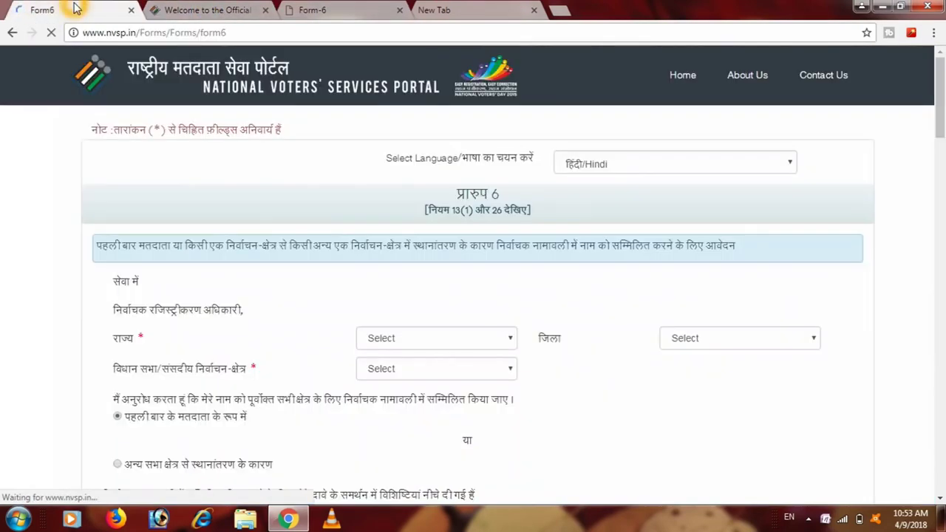
mouse_move(938, 104)
mouse_down()
mouse_move(939, 174)
mouse_move(932, 103)
mouse_up()
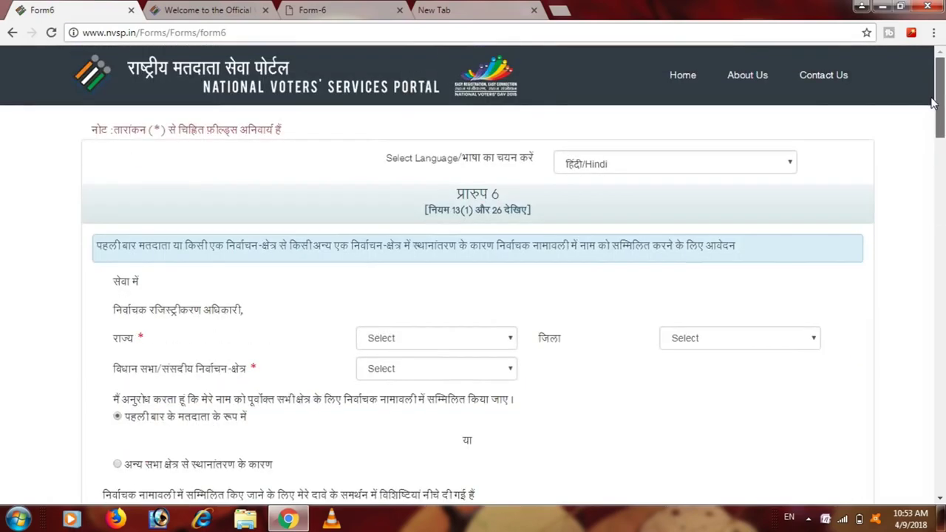
click(441, 107)
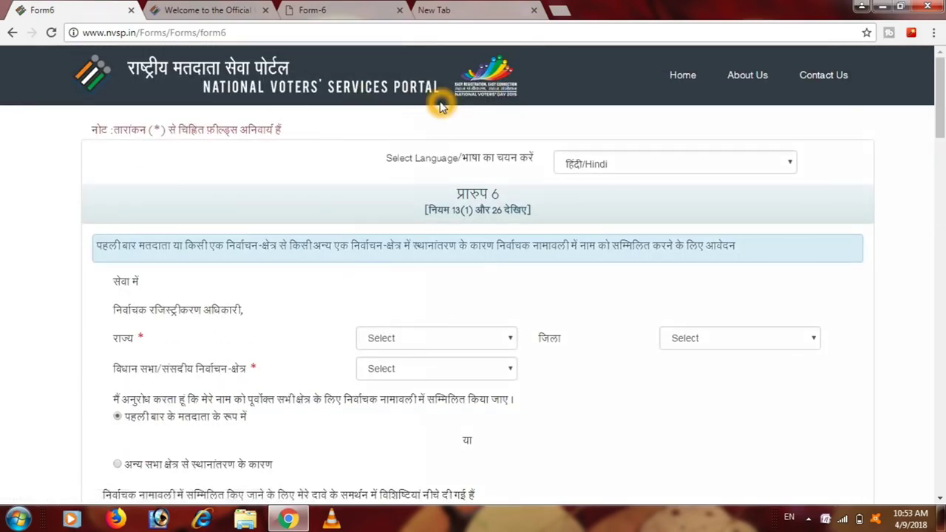
click(600, 159)
click(640, 164)
click(634, 172)
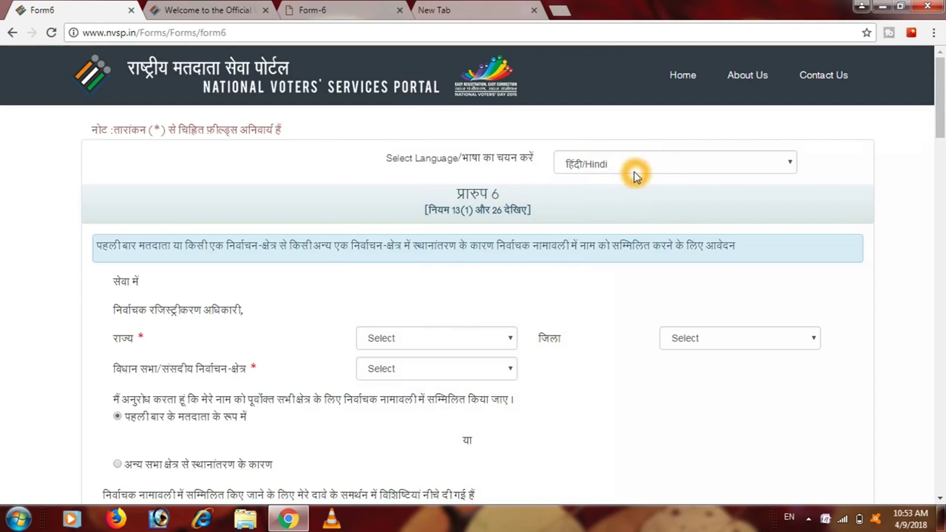
click(693, 164)
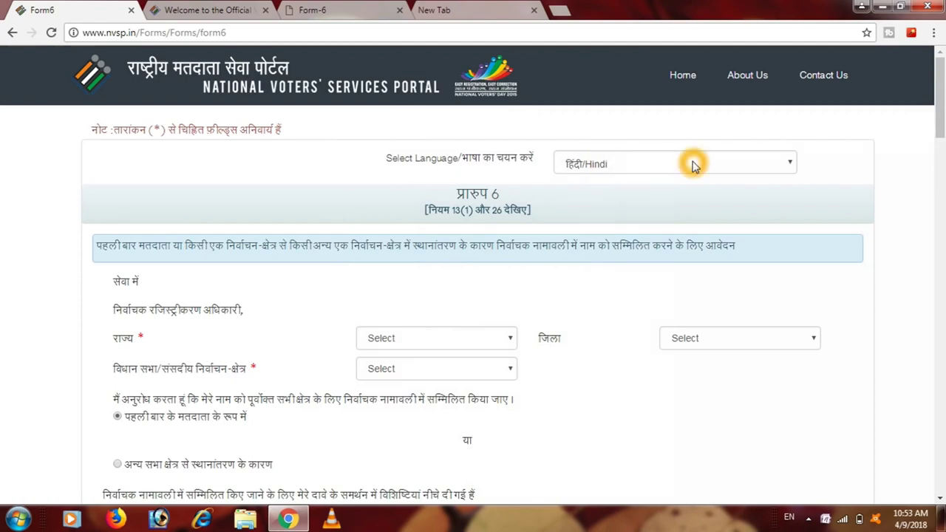
click(693, 164)
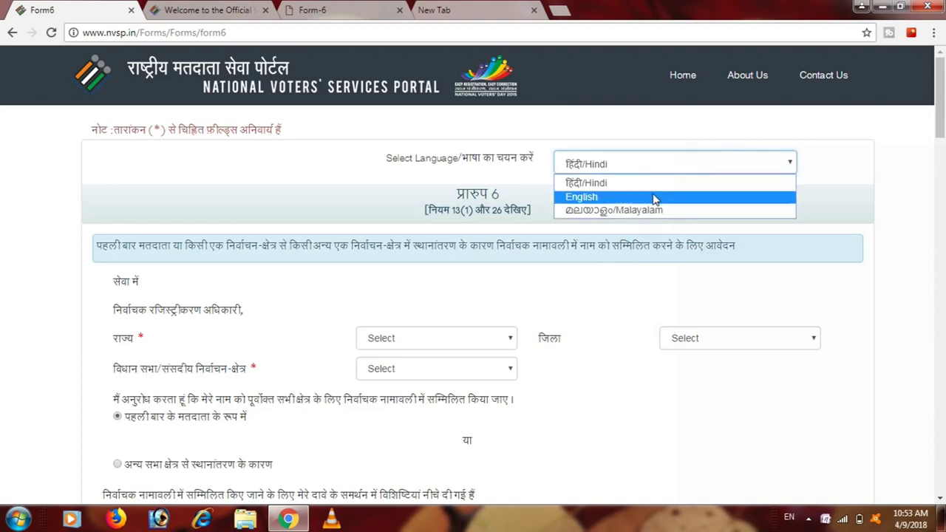
click(652, 197)
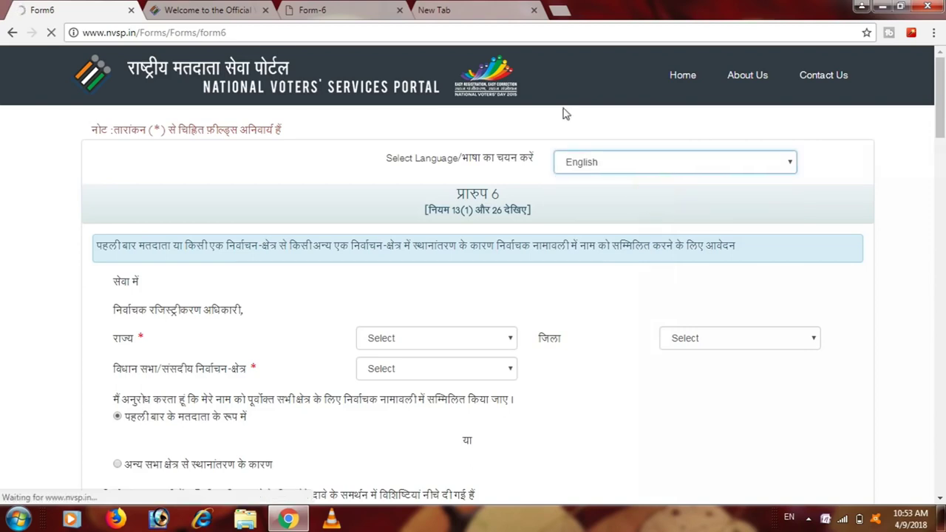
click(449, 131)
click(413, 287)
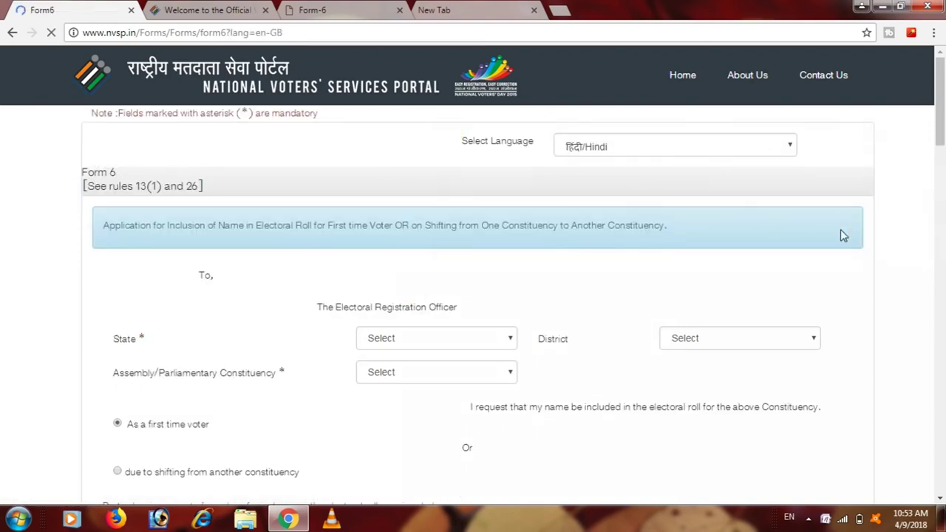
drag(942, 120, 942, 156)
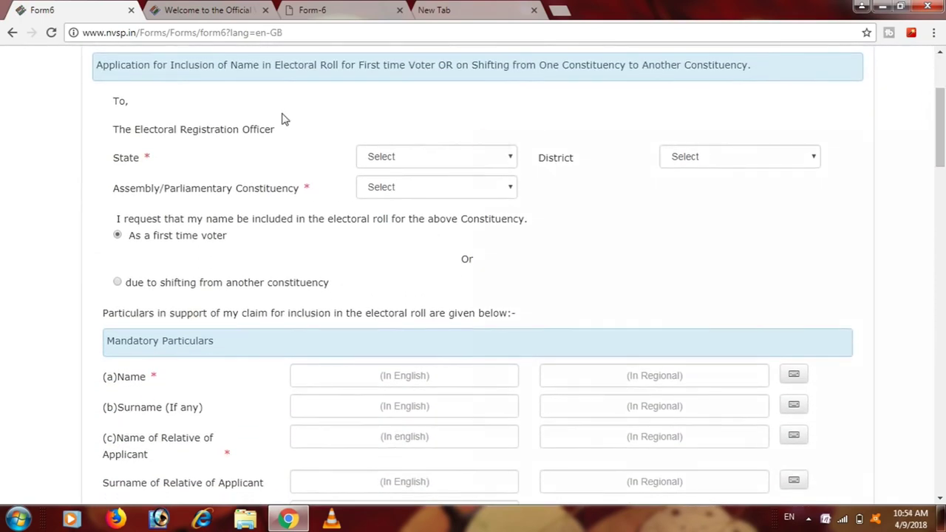
Set the state to Telangana and the district to Khammam.
click(423, 164)
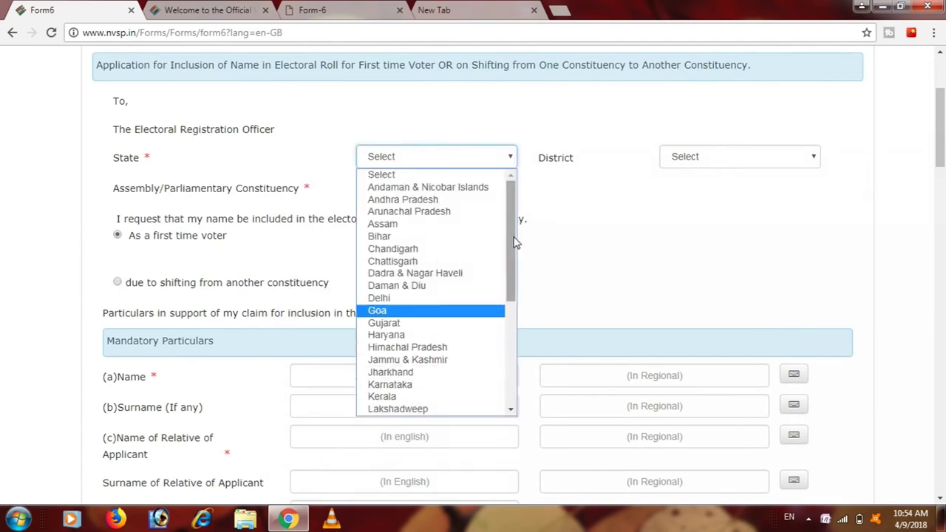
drag(510, 239, 509, 347)
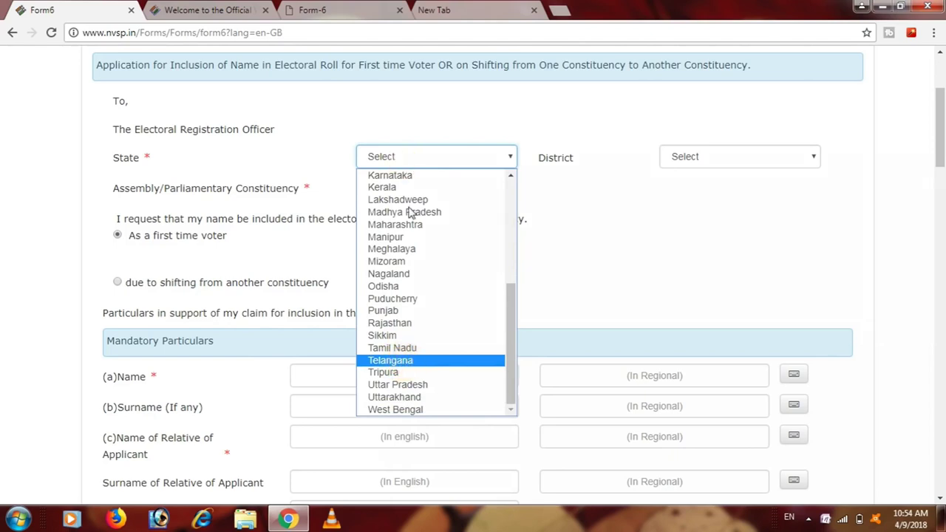
click(439, 359)
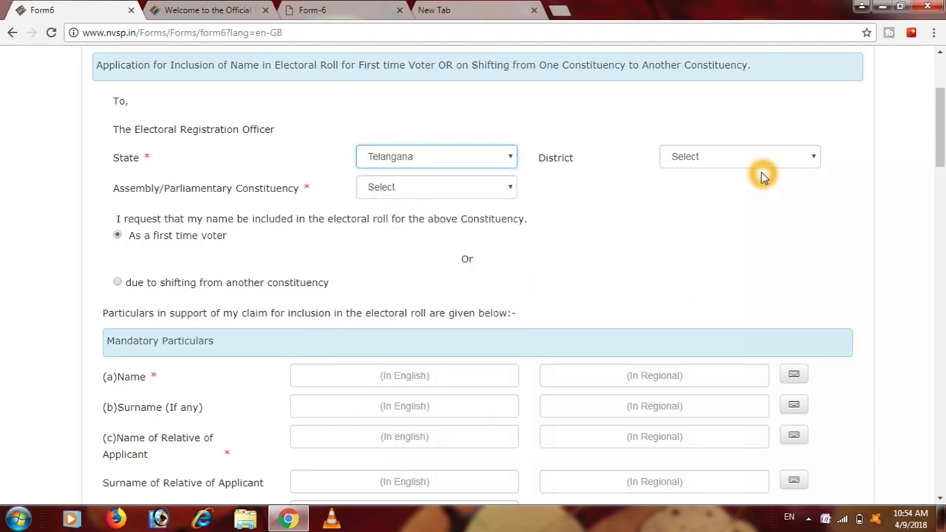
click(766, 162)
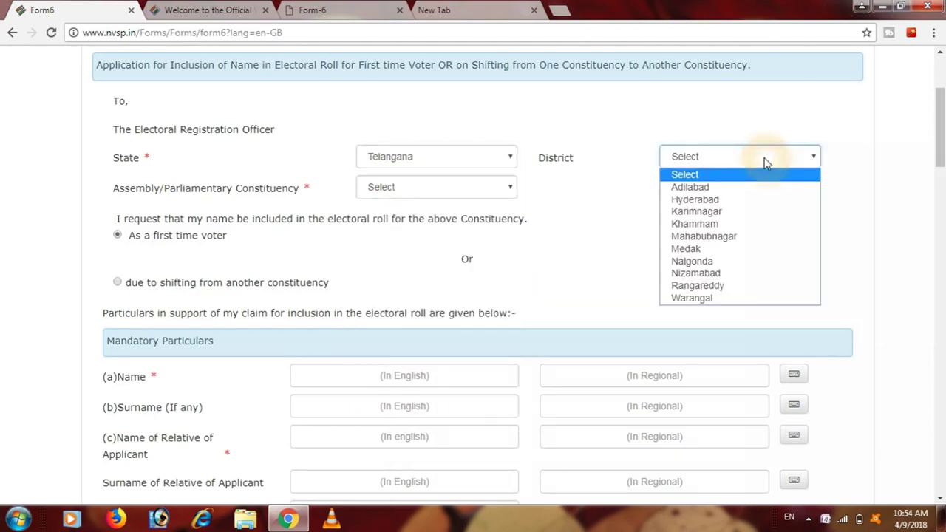
click(757, 225)
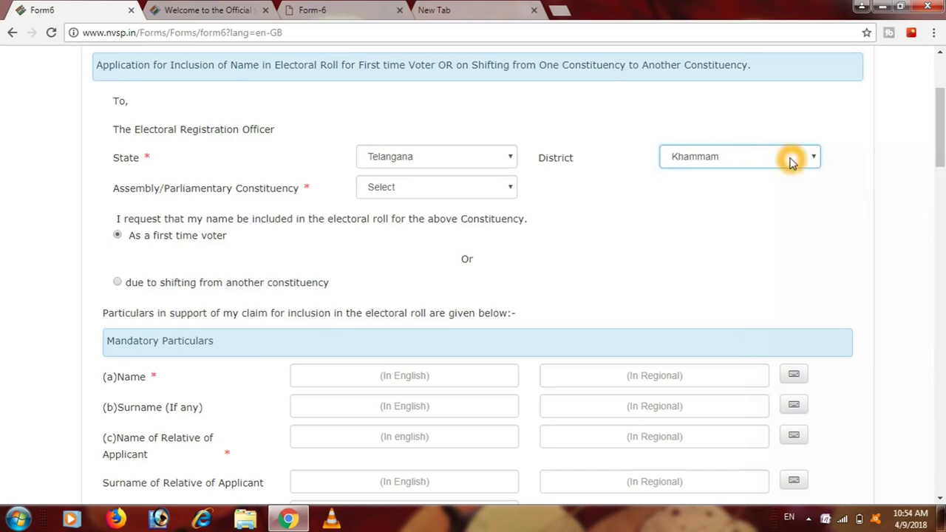
click(791, 159)
click(757, 228)
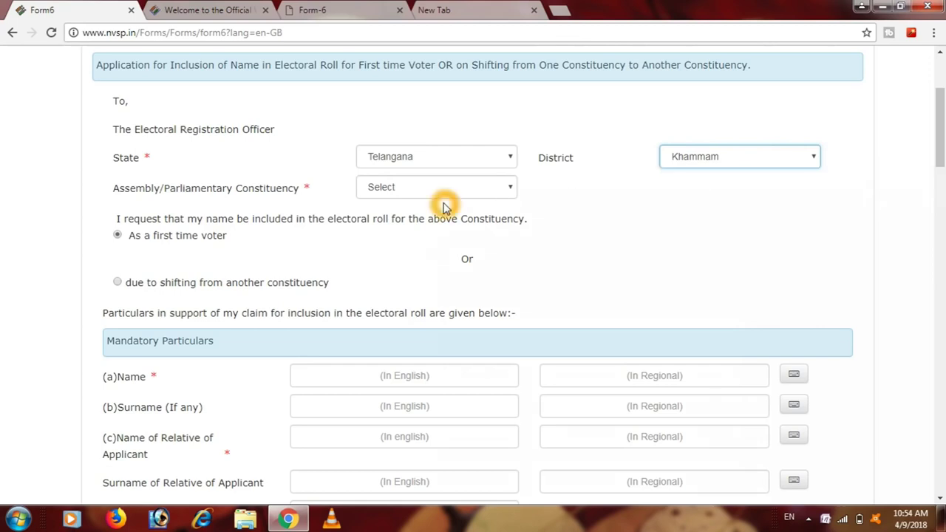
Choose Bhadrachalam (ST) as the assembly constituency.
click(377, 199)
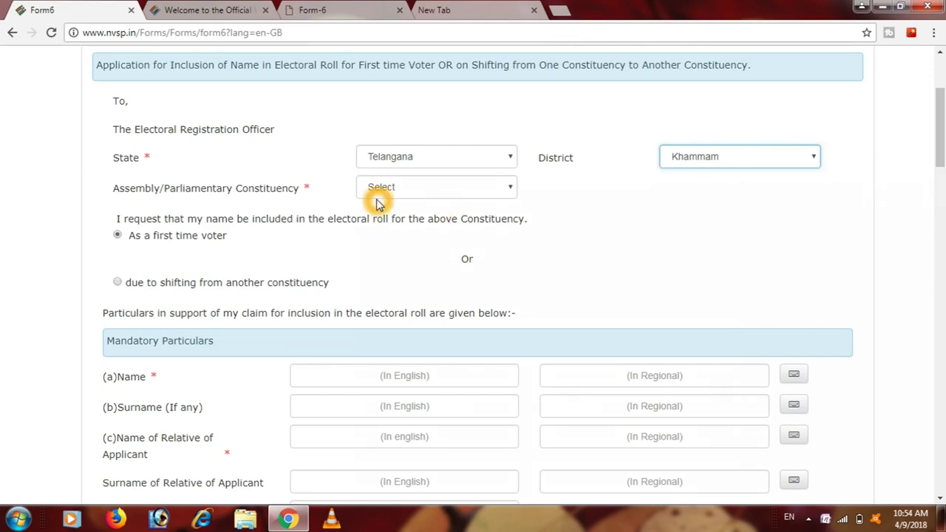
click(437, 191)
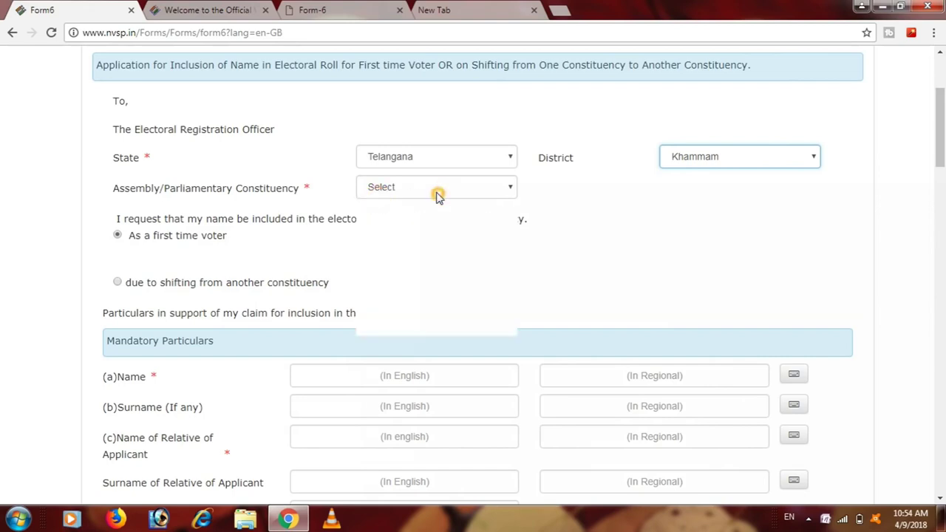
click(423, 330)
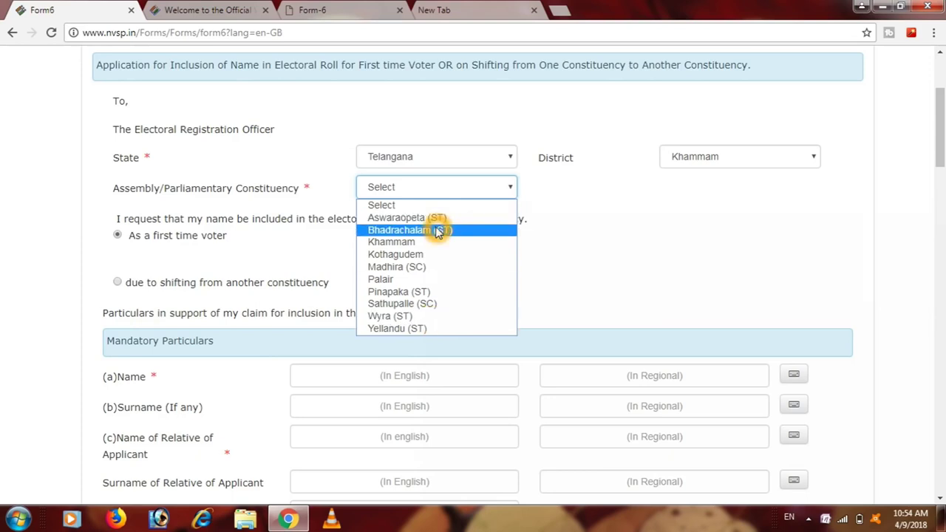
click(438, 231)
click(438, 225)
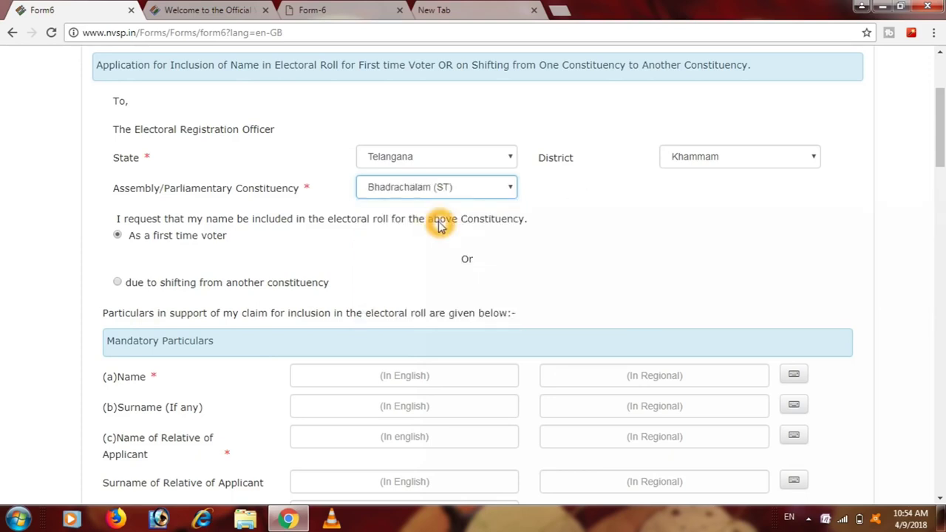
Mark the application as 'As a first time voter'.
click(134, 252)
click(221, 235)
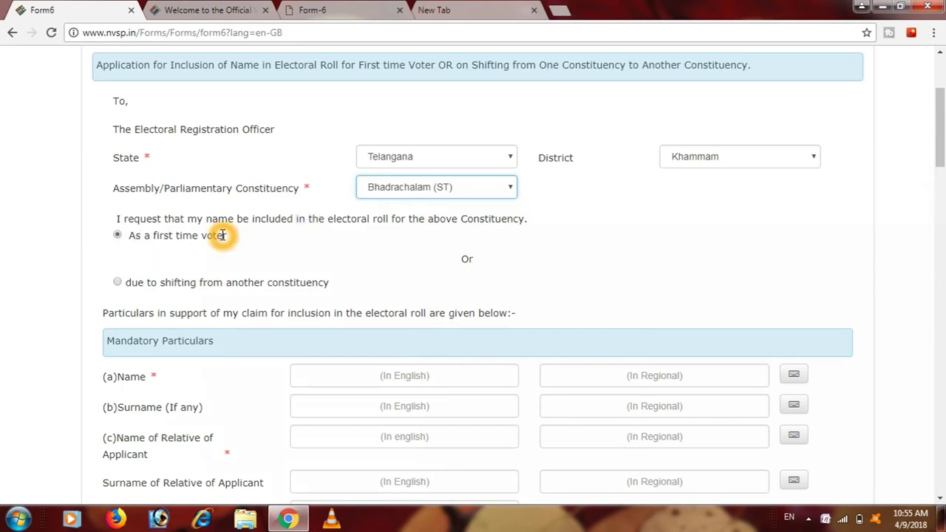
click(296, 256)
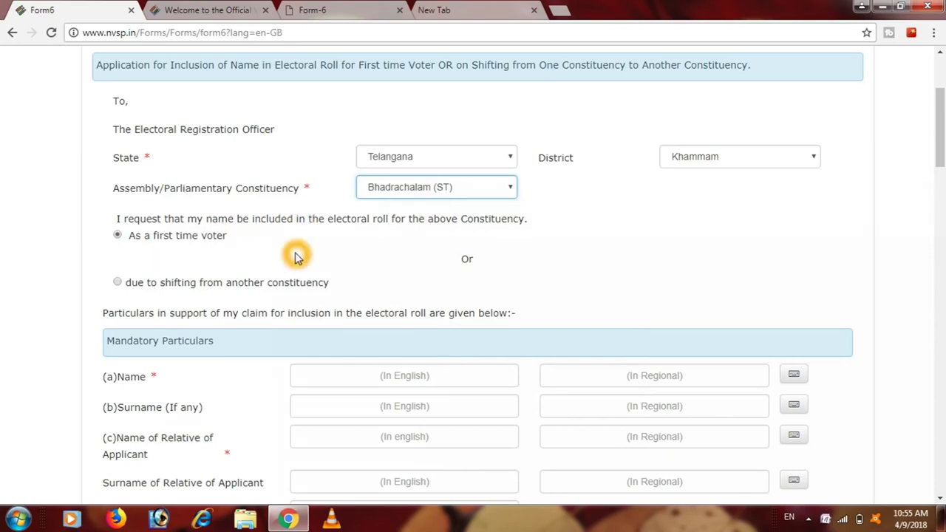
click(415, 258)
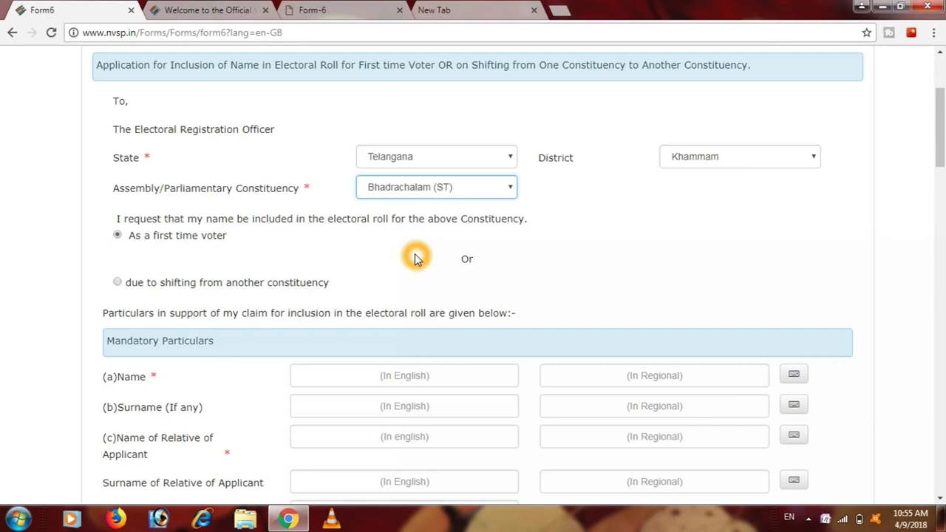
click(158, 233)
click(127, 250)
click(145, 256)
click(222, 262)
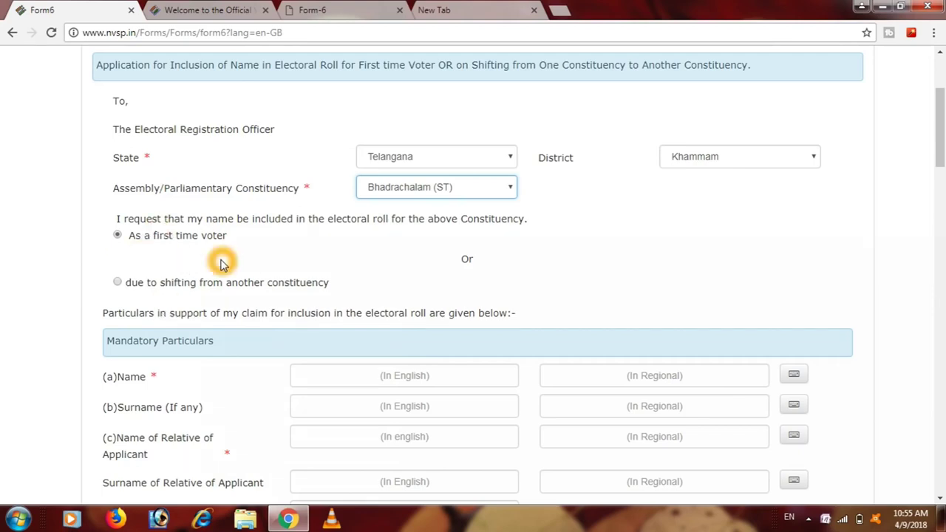
click(229, 298)
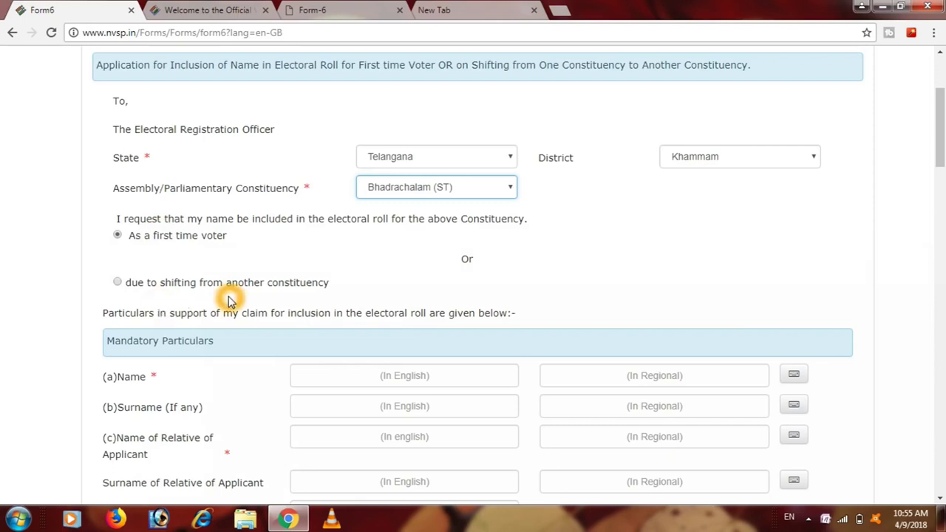
click(337, 294)
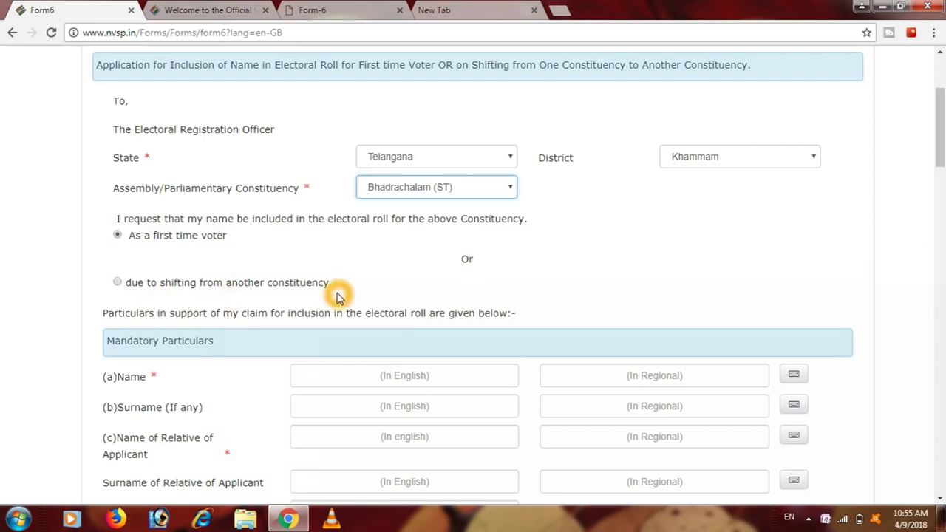
click(238, 228)
click(255, 309)
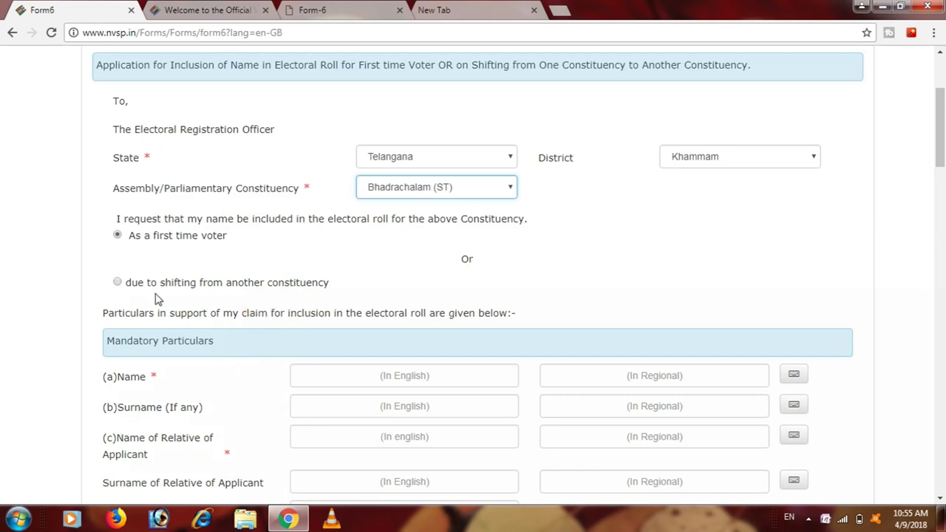
click(279, 299)
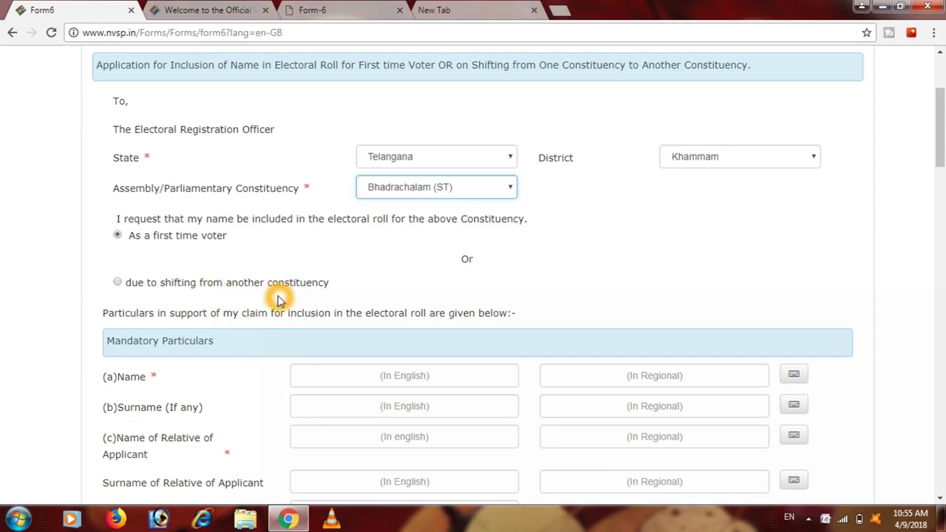
click(293, 288)
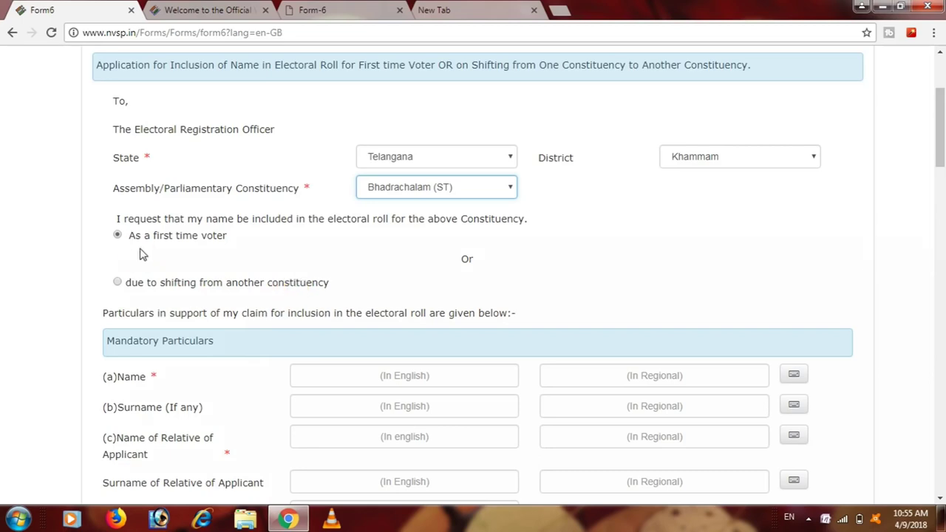
click(175, 251)
click(180, 249)
click(249, 252)
click(118, 236)
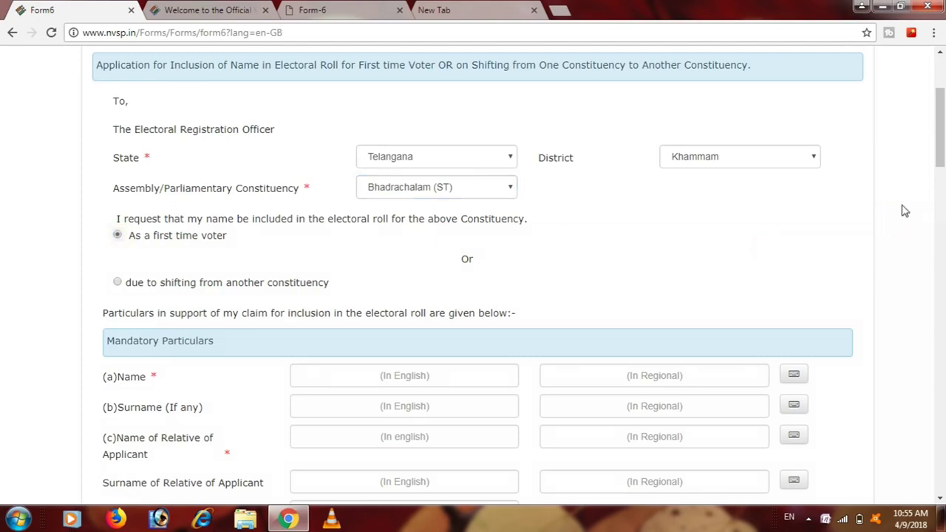
Scroll down to Mandatory Particulars and place the cursor in the Name (In English) box.
drag(940, 151, 940, 193)
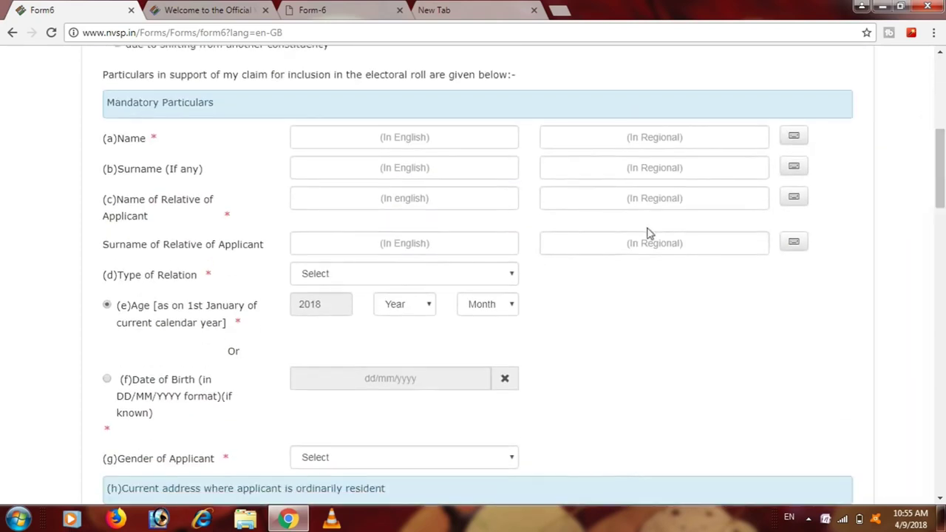
click(444, 156)
click(216, 104)
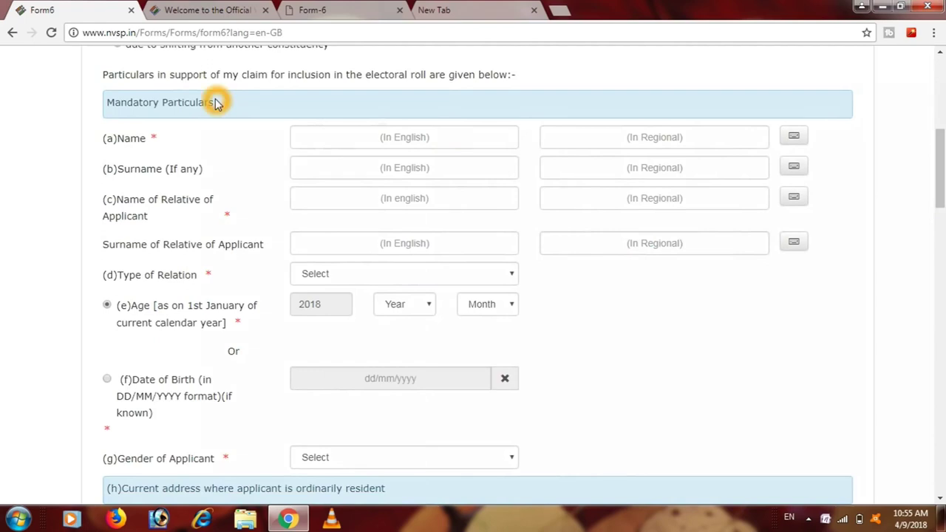
click(346, 133)
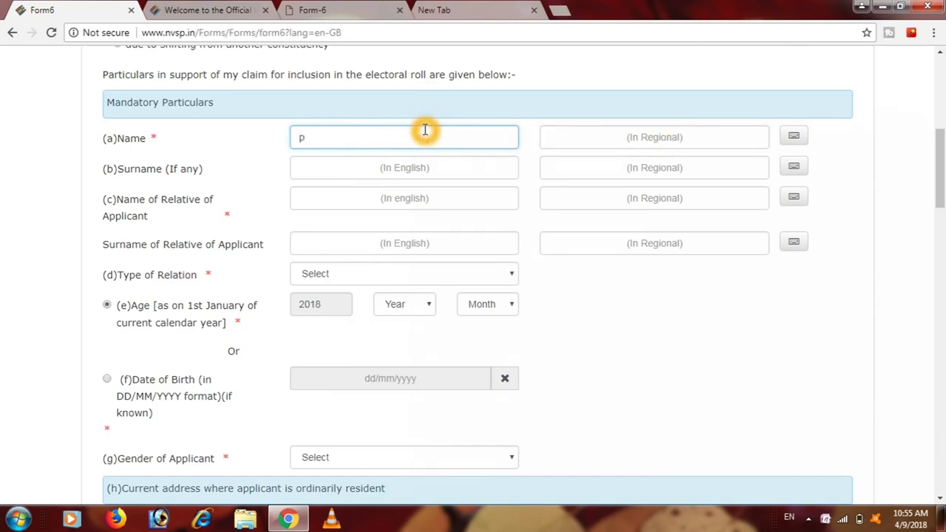
Type the applicant's first name in English so its Telugu version appears in the regional field.
click(443, 171)
click(447, 142)
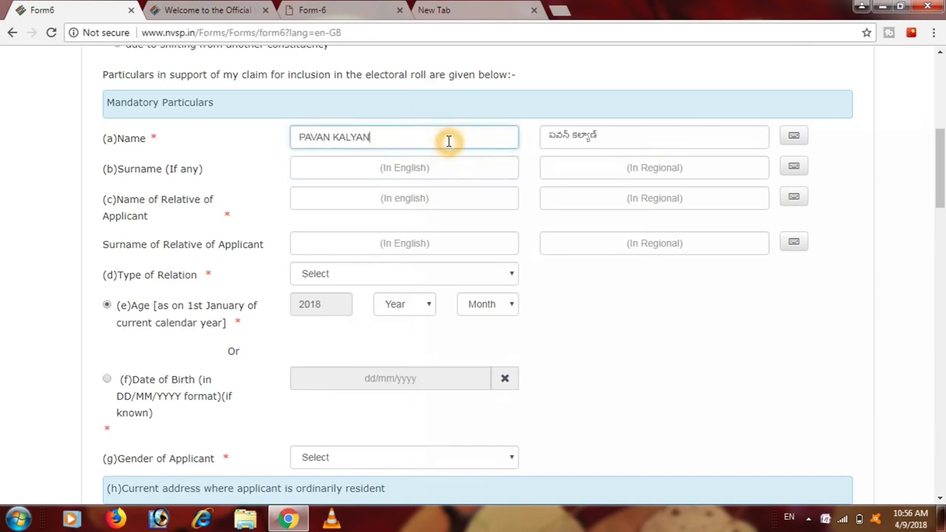
click(588, 140)
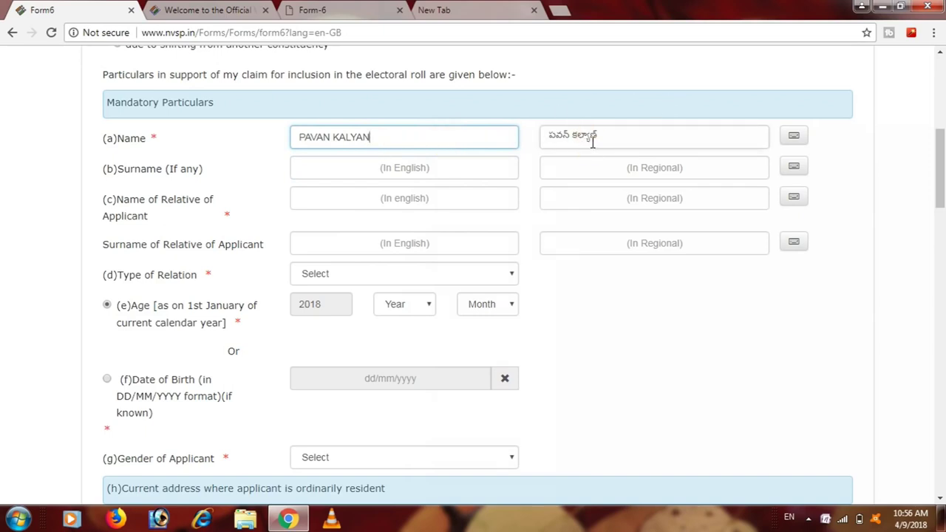
click(593, 142)
click(589, 137)
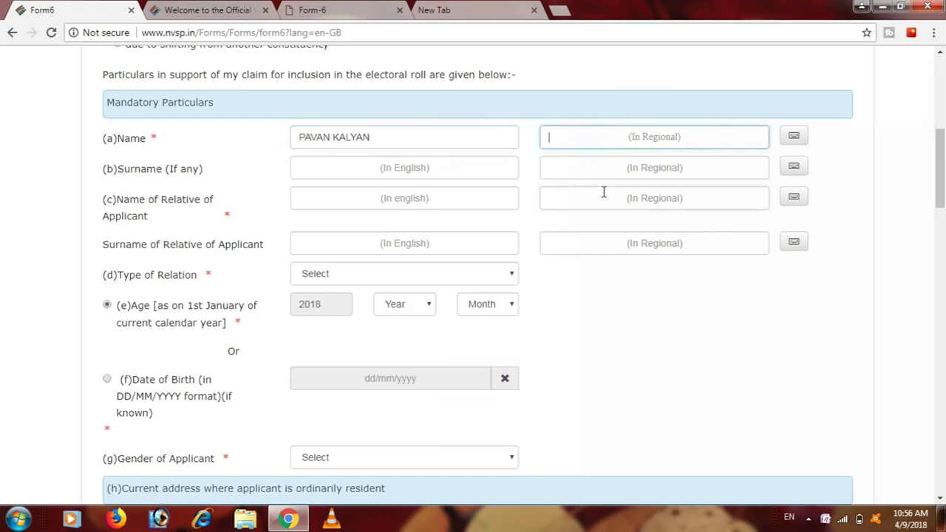
click(591, 150)
click(503, 143)
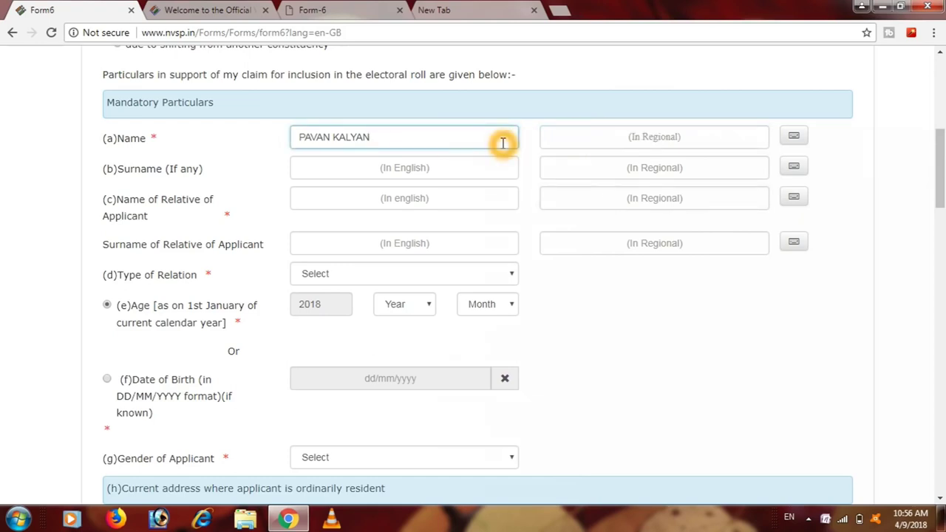
click(491, 159)
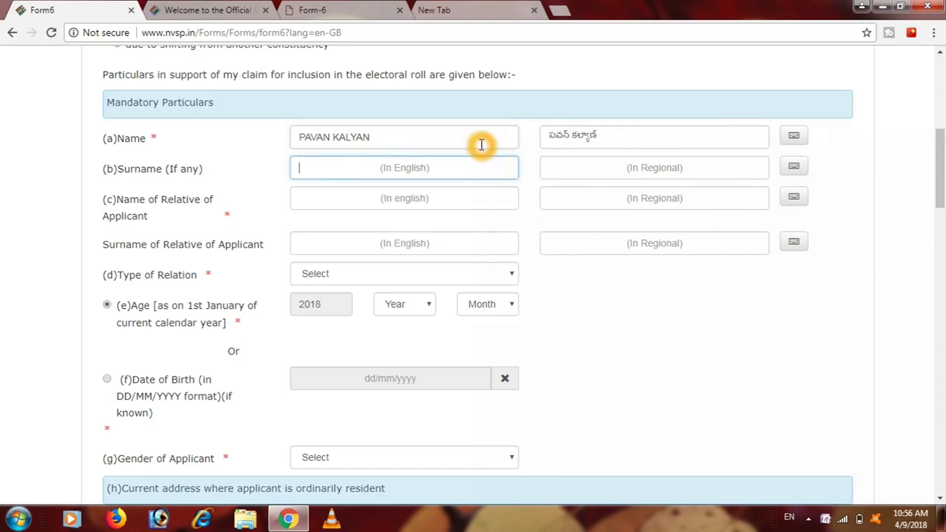
Switch the typing language to Telugu and correct the regional-language name using the suggestions.
click(585, 135)
click(789, 518)
click(804, 479)
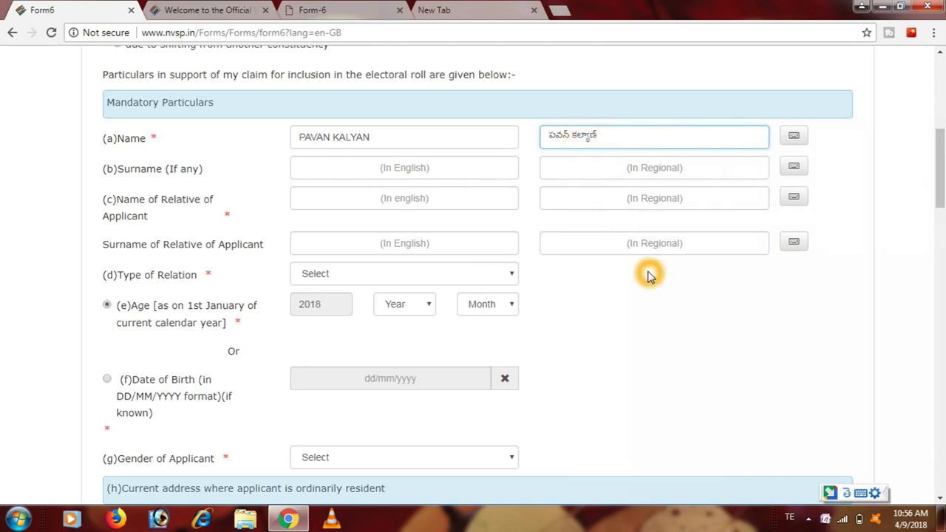
key(BackSpace)
key(BackSpace)
key(BackSpace)
key(BackSpace)
key(BackSpace)
key(BackSpace)
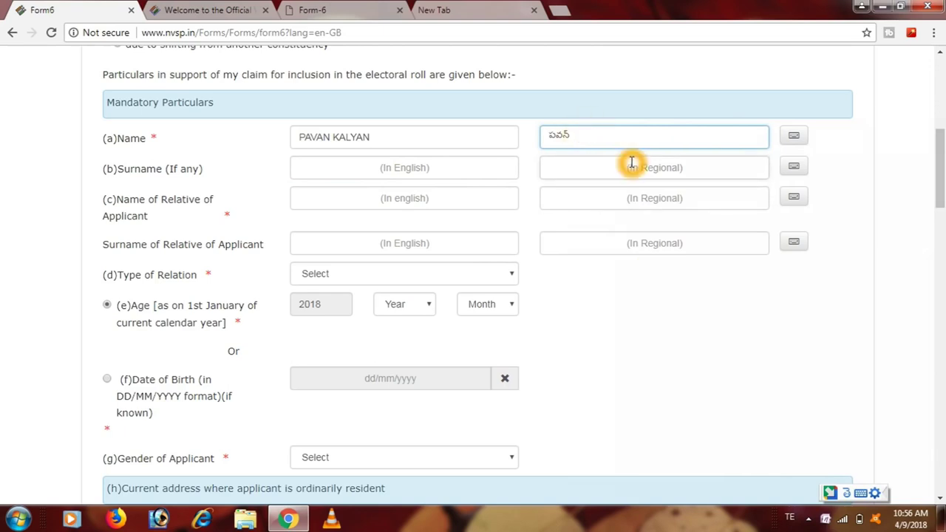
text(KAK)
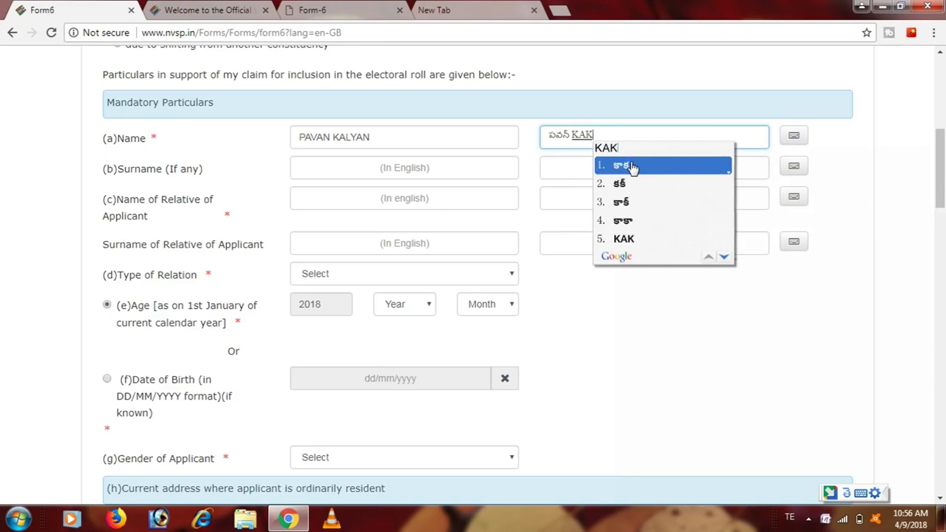
key(BackSpace)
text(LYAN)
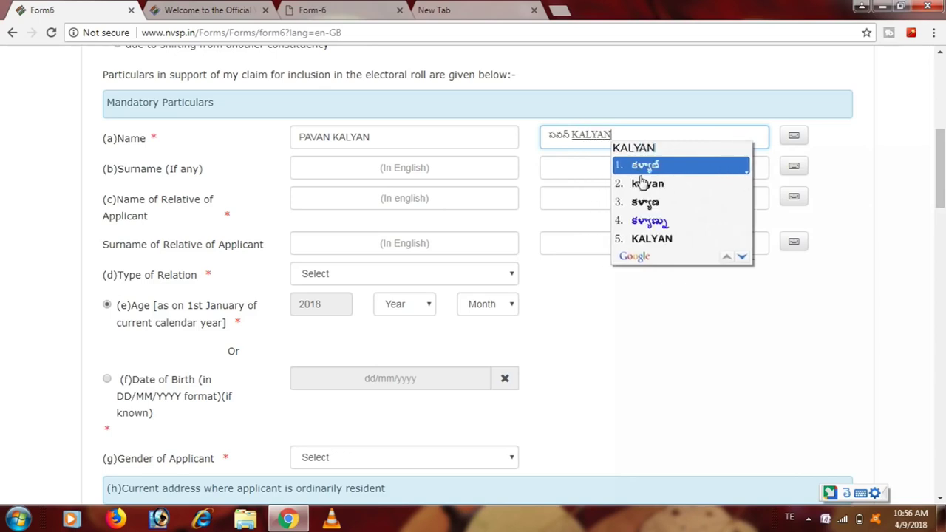
click(651, 166)
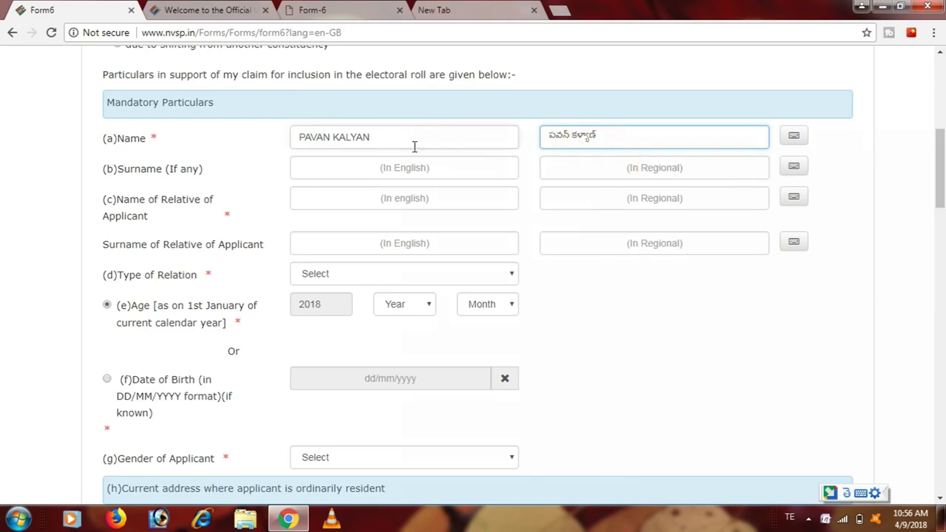
Enter the applicant's surname in Surname (In English), letting the Telugu surname auto-fill.
click(459, 164)
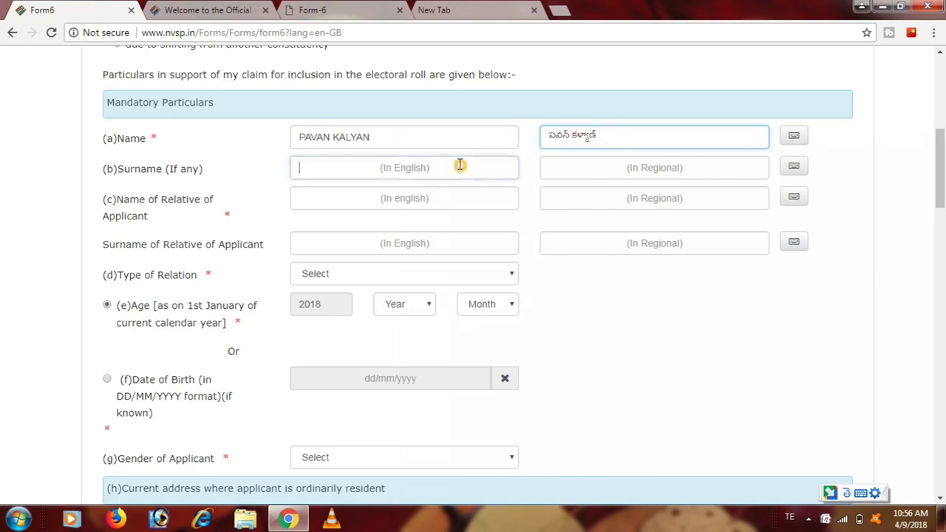
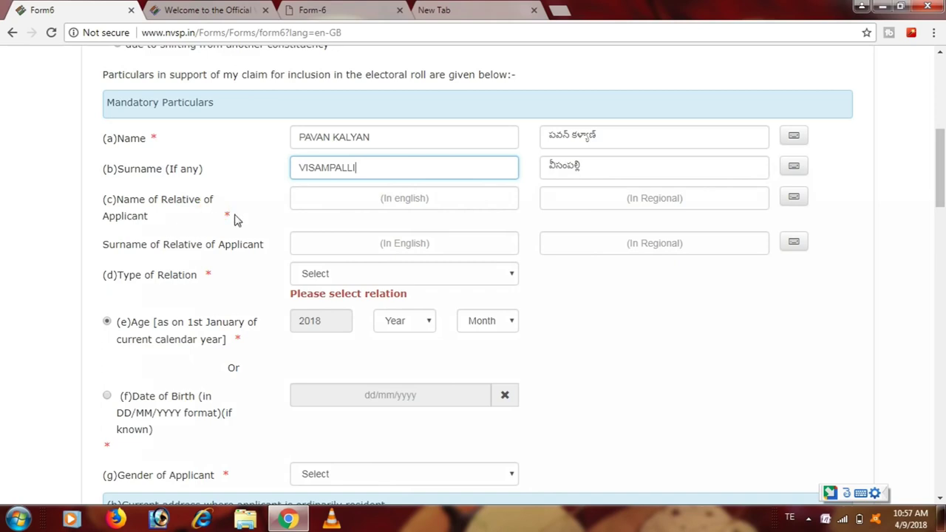
click(358, 205)
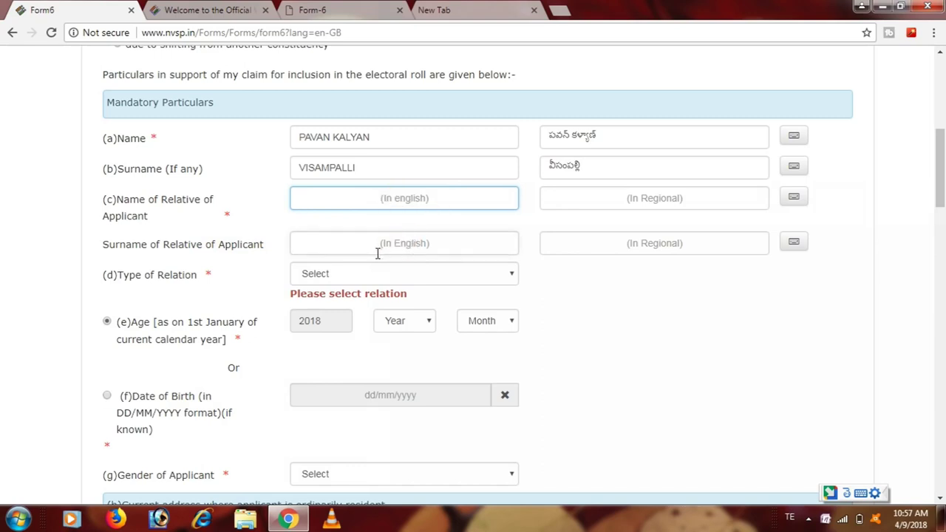
Choose Father in the Type of Relation dropdown and scroll toward the age fields.
click(383, 281)
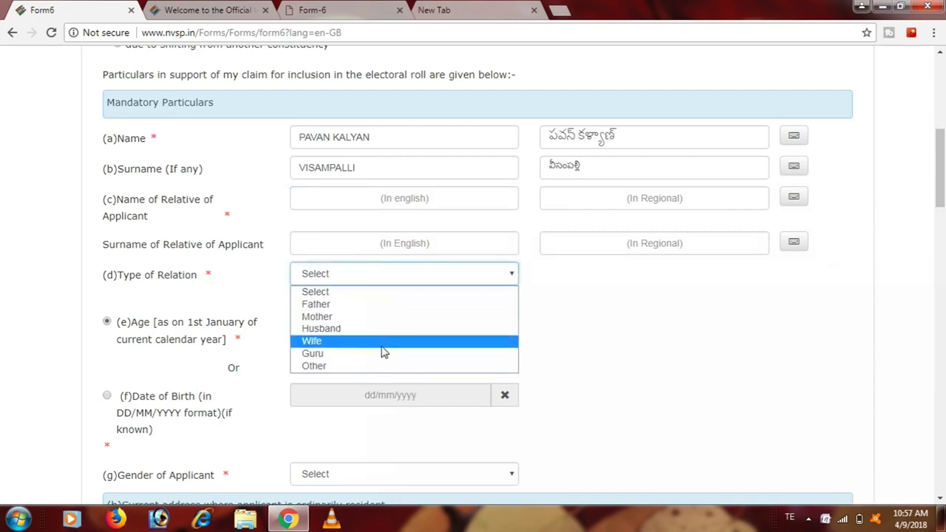
click(368, 316)
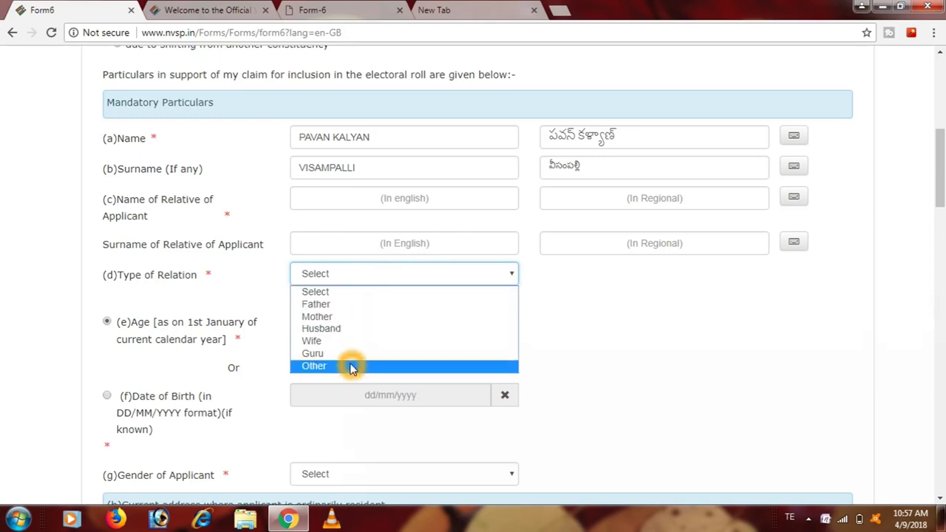
click(350, 304)
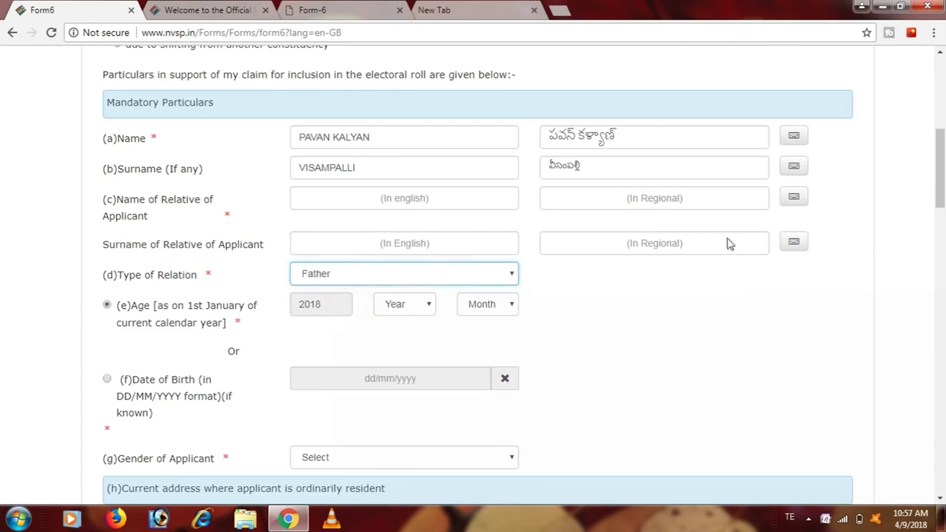
drag(940, 152, 940, 190)
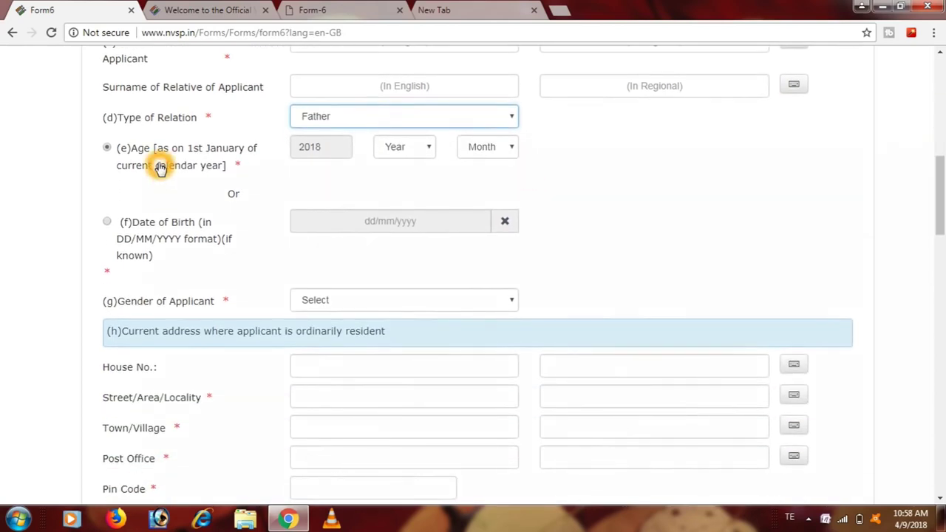
click(220, 180)
click(253, 156)
click(107, 221)
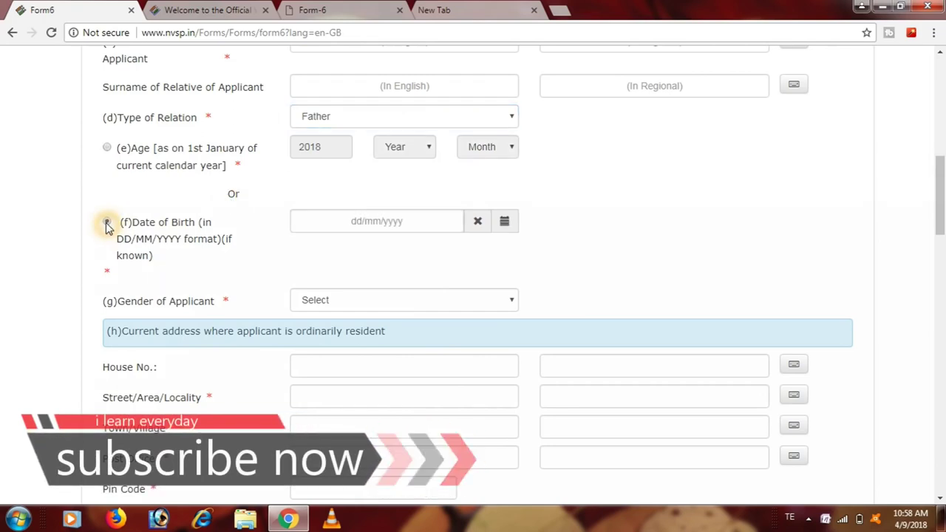
click(438, 228)
click(412, 248)
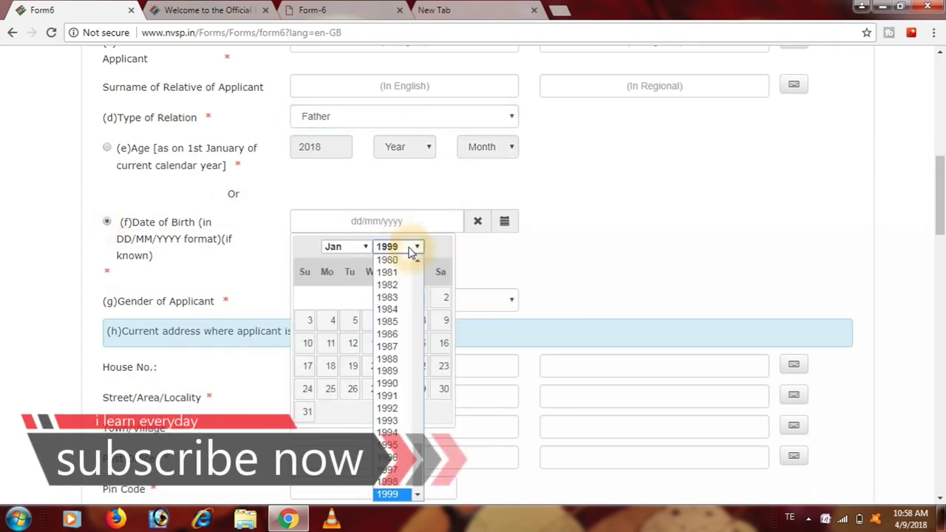
click(387, 432)
click(358, 249)
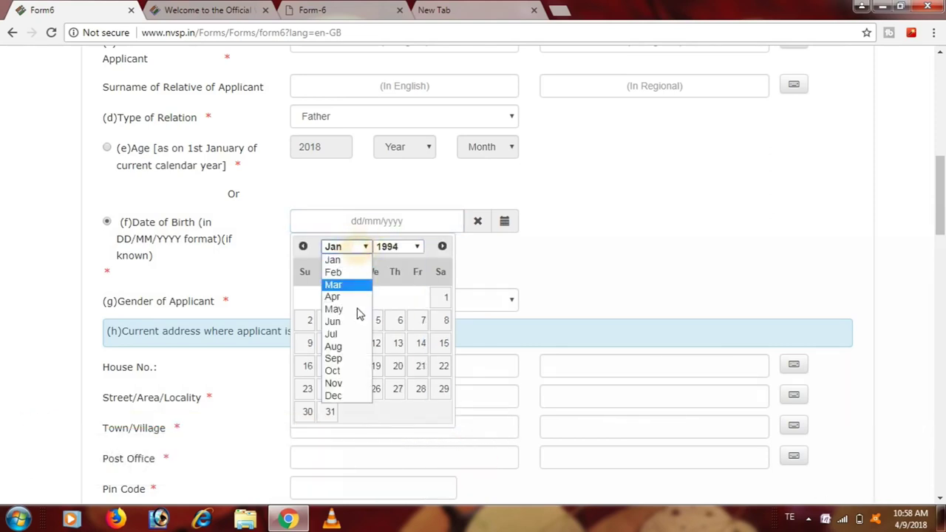
click(346, 333)
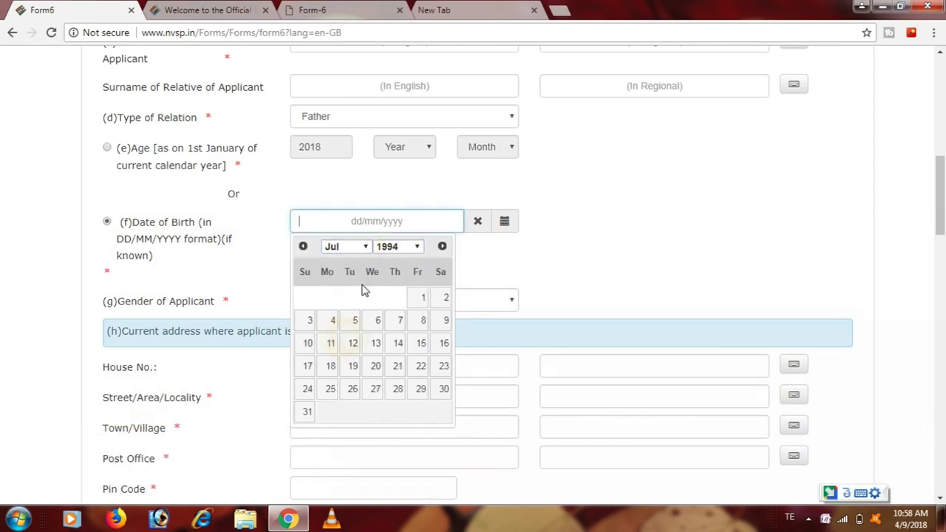
click(352, 344)
click(376, 239)
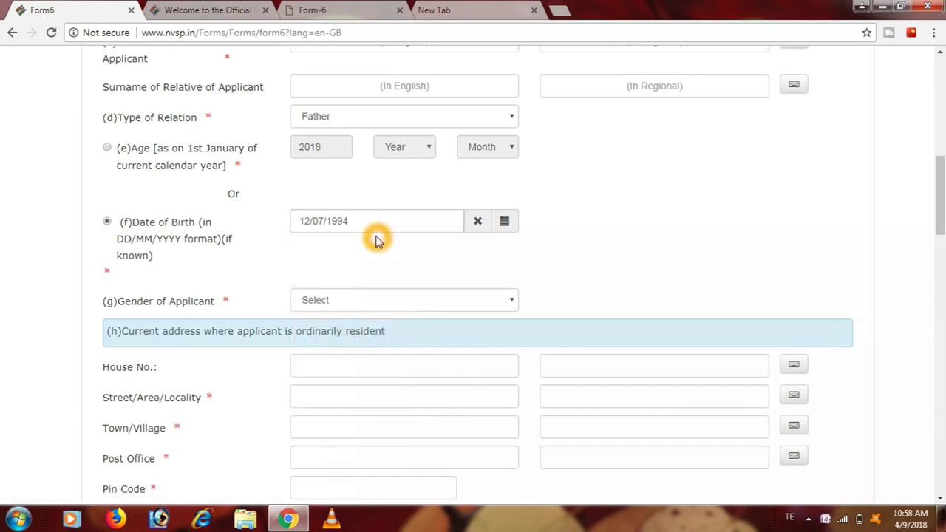
Set the Gender of Applicant to Male.
click(439, 304)
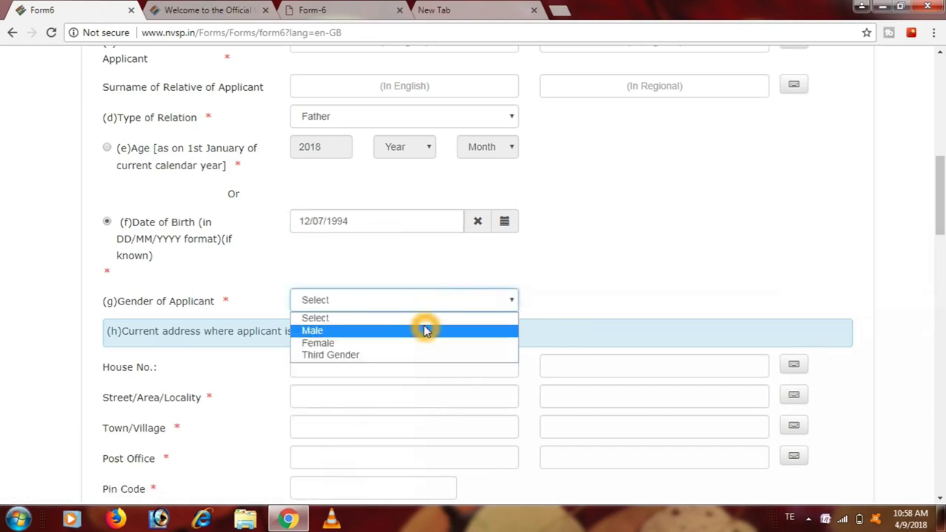
click(426, 330)
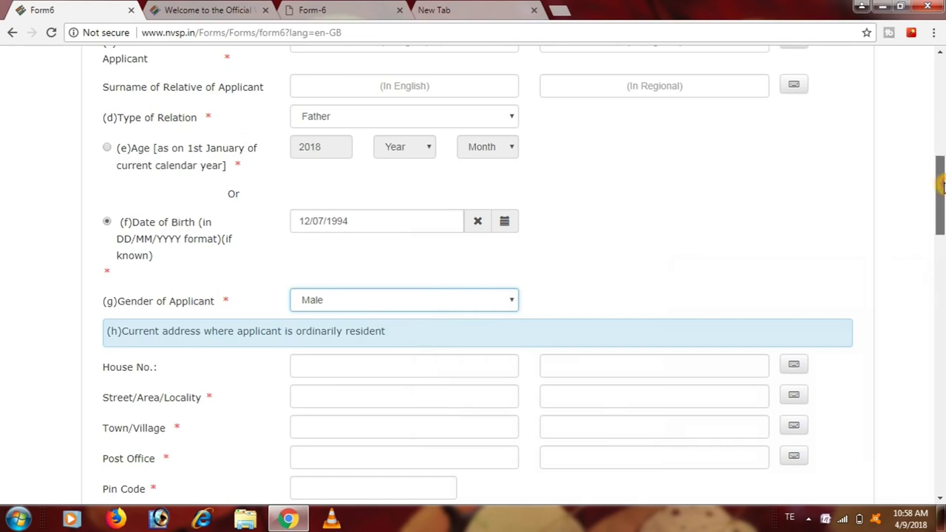
scroll(942, 186, down, 3)
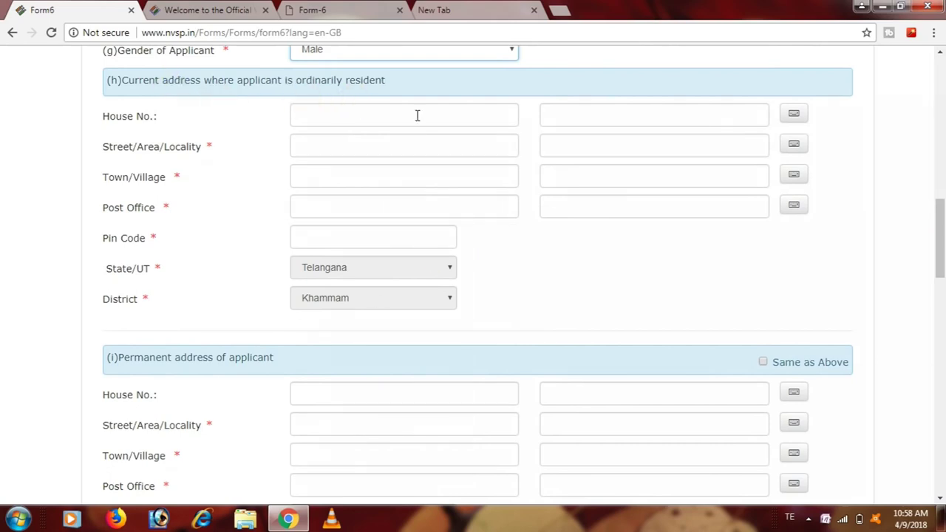
click(397, 131)
click(529, 148)
click(273, 390)
click(450, 422)
click(751, 390)
click(772, 376)
click(349, 120)
click(440, 155)
click(421, 184)
click(434, 186)
click(415, 209)
click(401, 239)
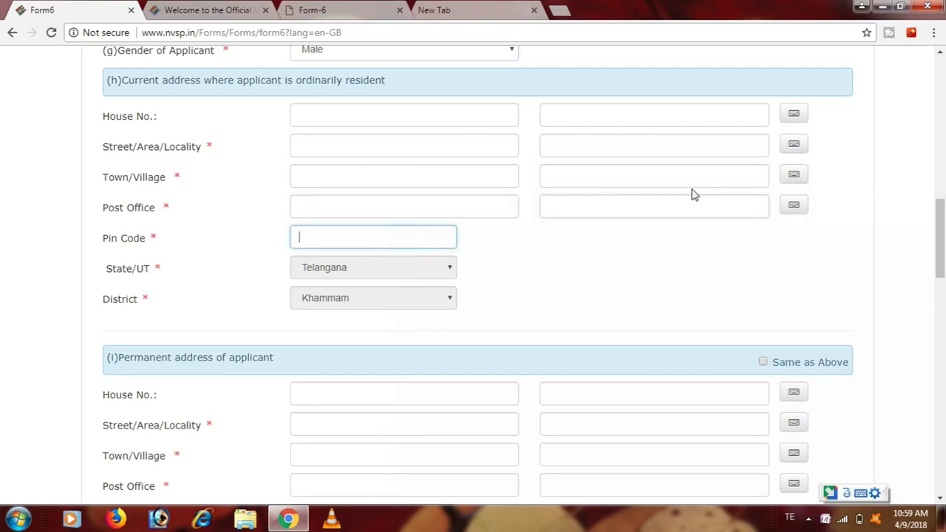
click(686, 125)
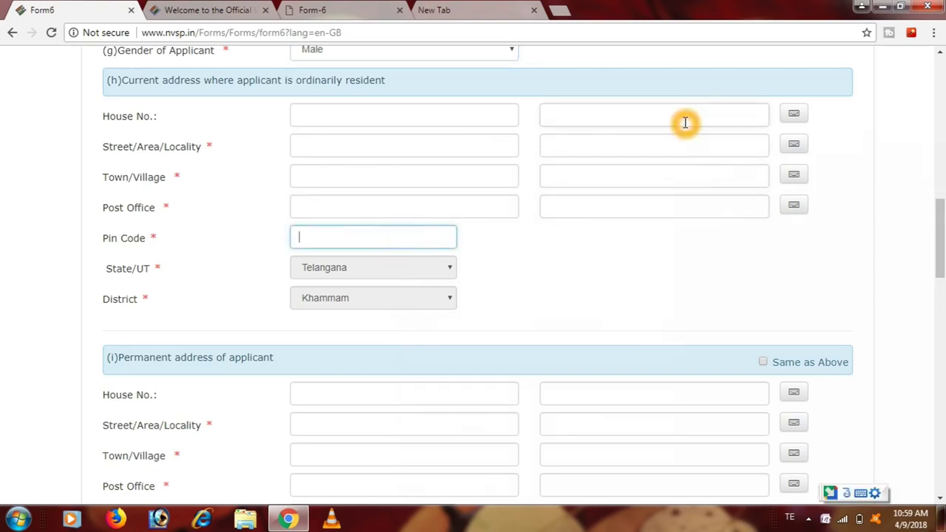
click(687, 190)
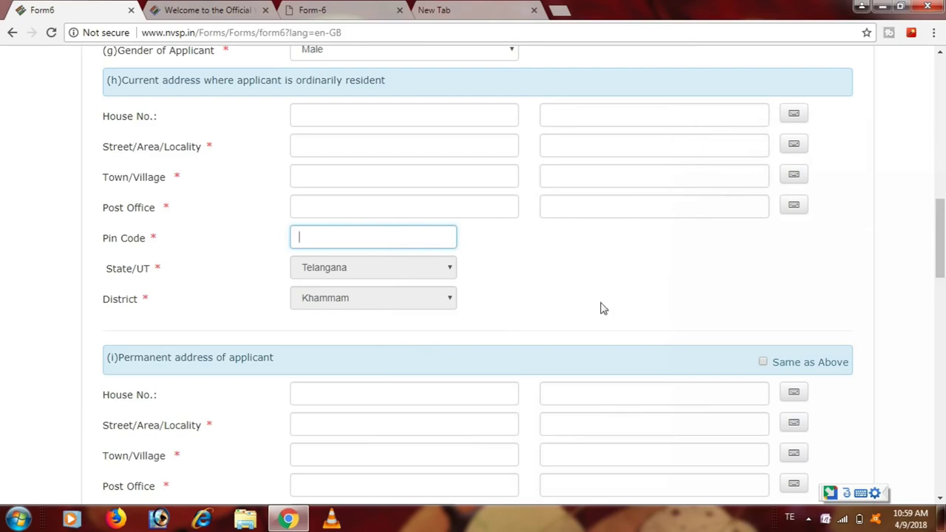
click(823, 369)
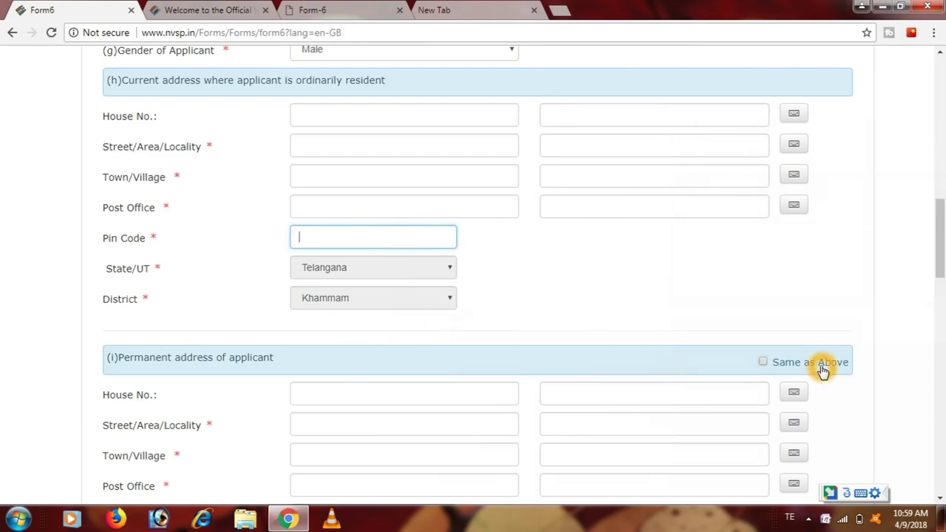
drag(940, 238, 942, 269)
click(671, 234)
click(555, 232)
click(503, 312)
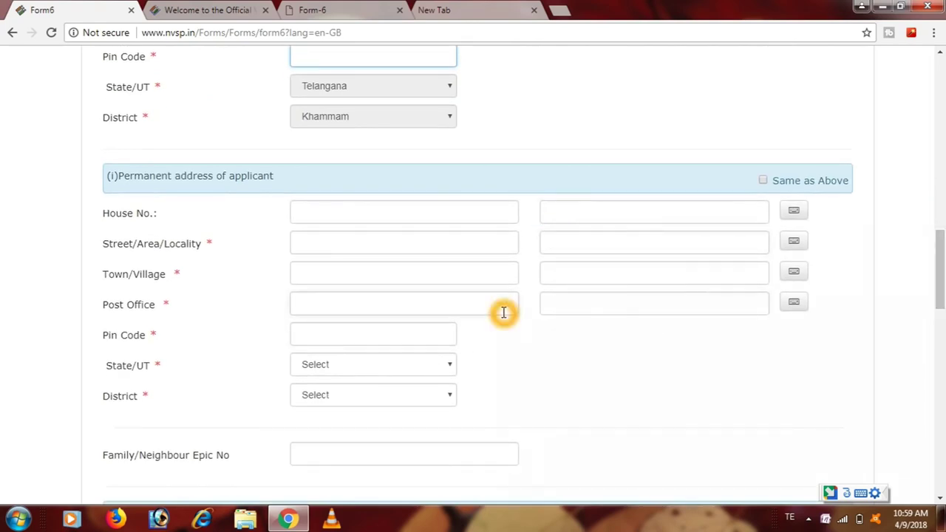
Scroll through Optional Particulars, passing the Family/Neighbour Epic No field.
drag(940, 242, 942, 296)
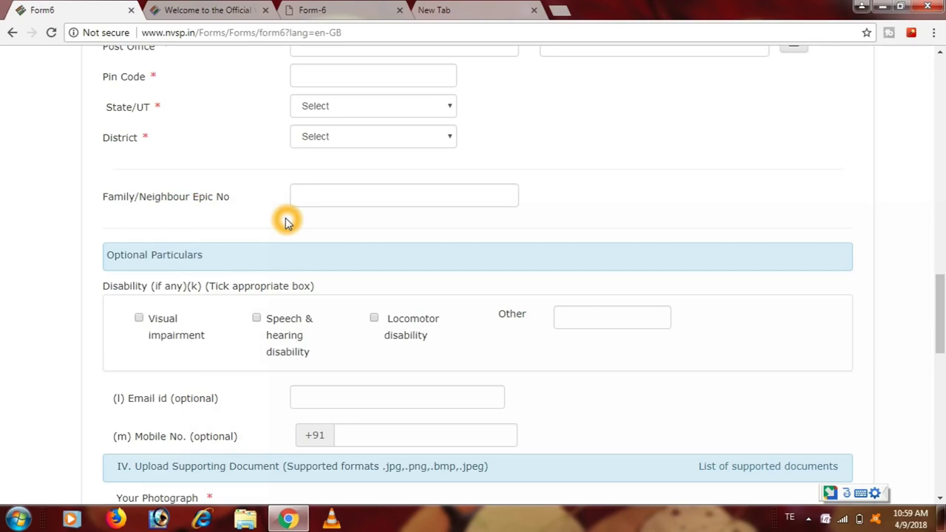
click(339, 201)
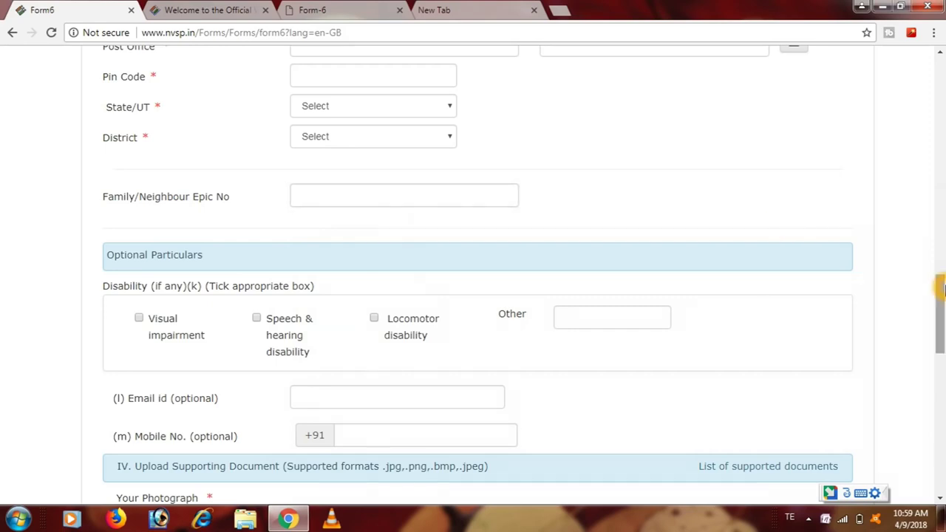
drag(942, 290, 942, 315)
click(232, 160)
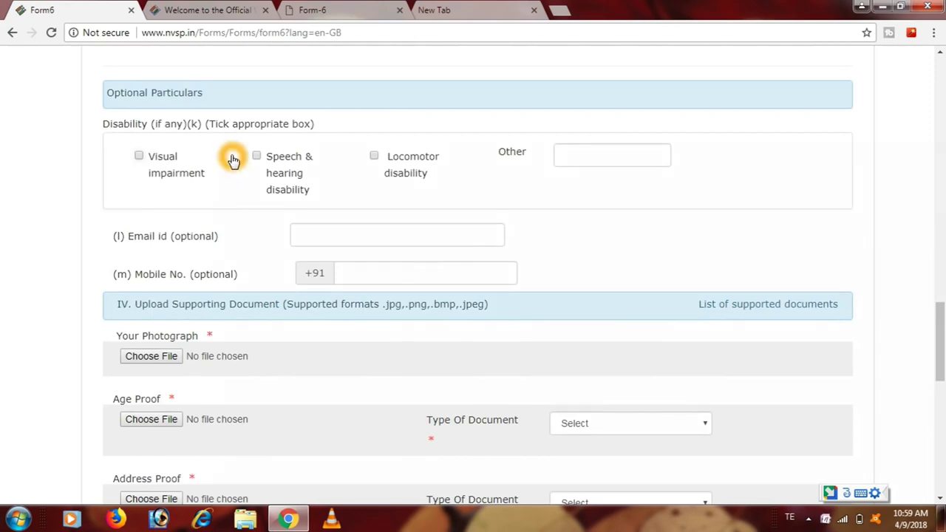
click(337, 194)
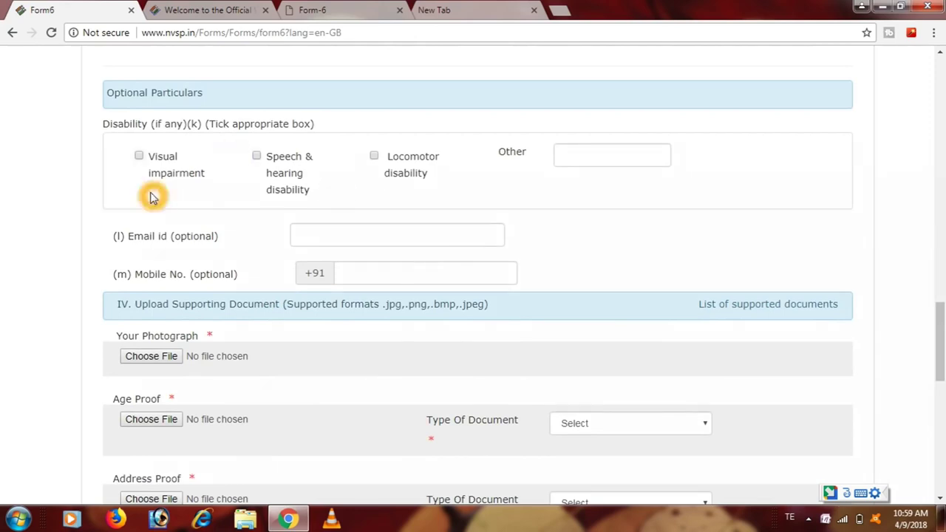
drag(939, 326, 942, 341)
Go through the Email id and Mobile No. fields, then list the Age Proof document types.
click(443, 131)
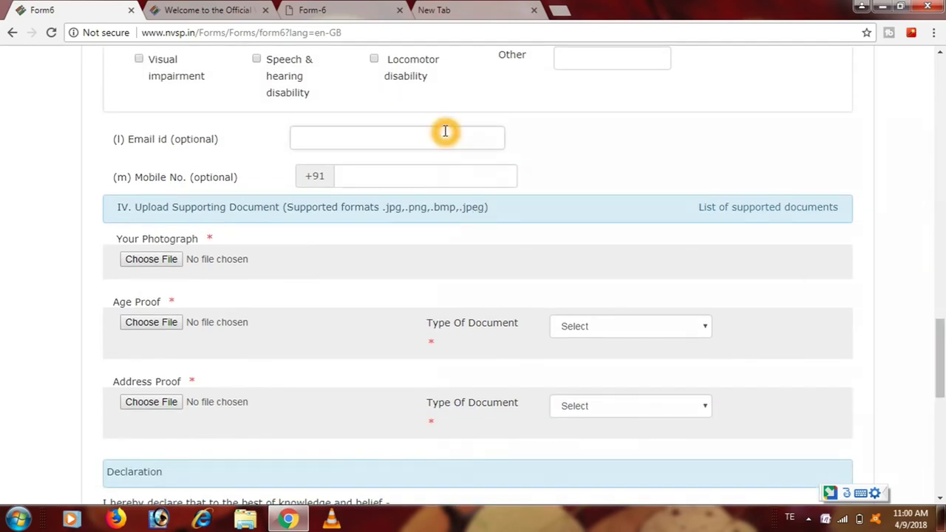
click(441, 169)
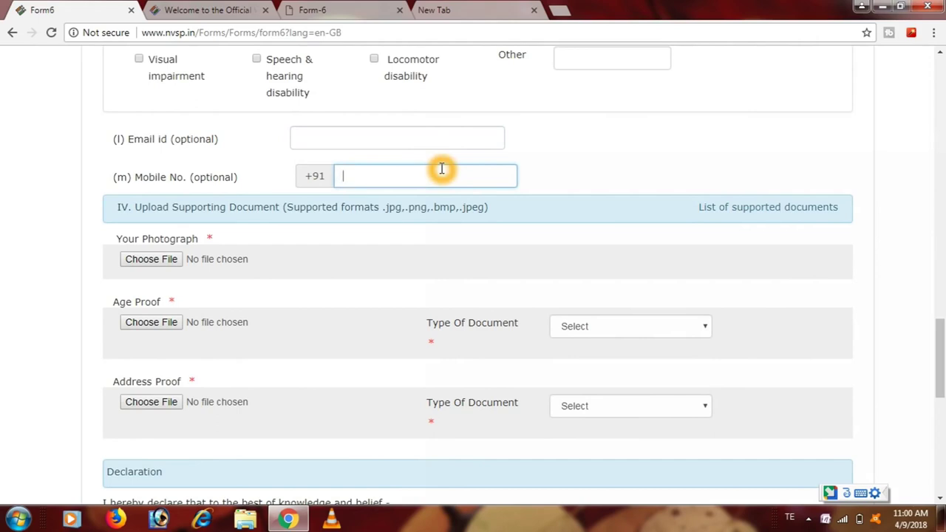
click(416, 131)
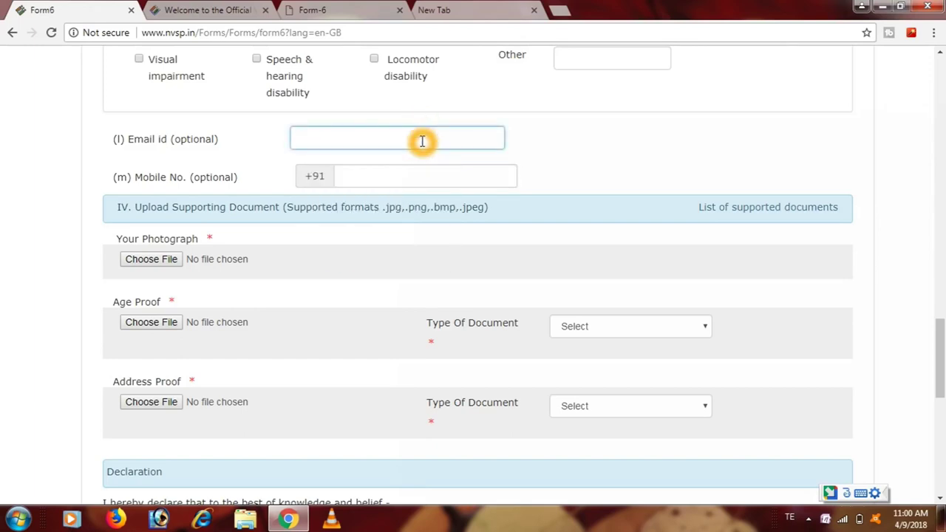
click(427, 185)
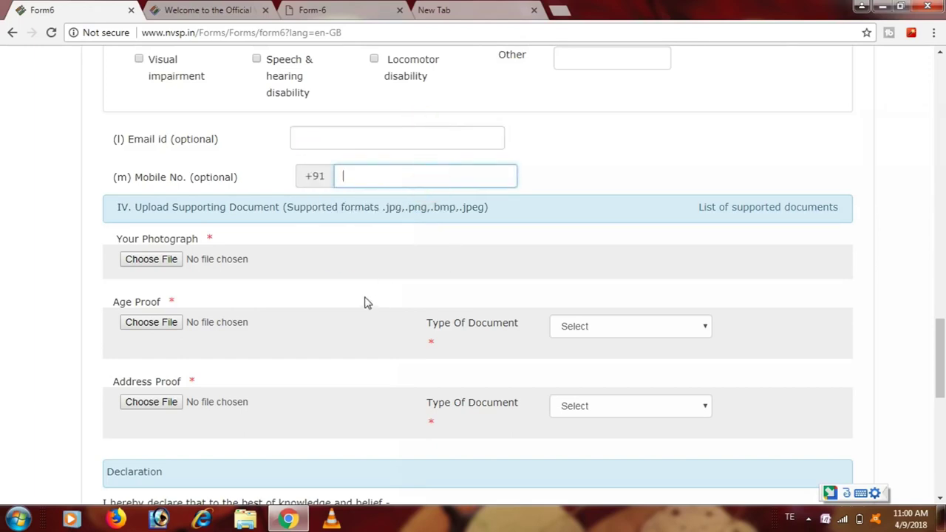
click(209, 252)
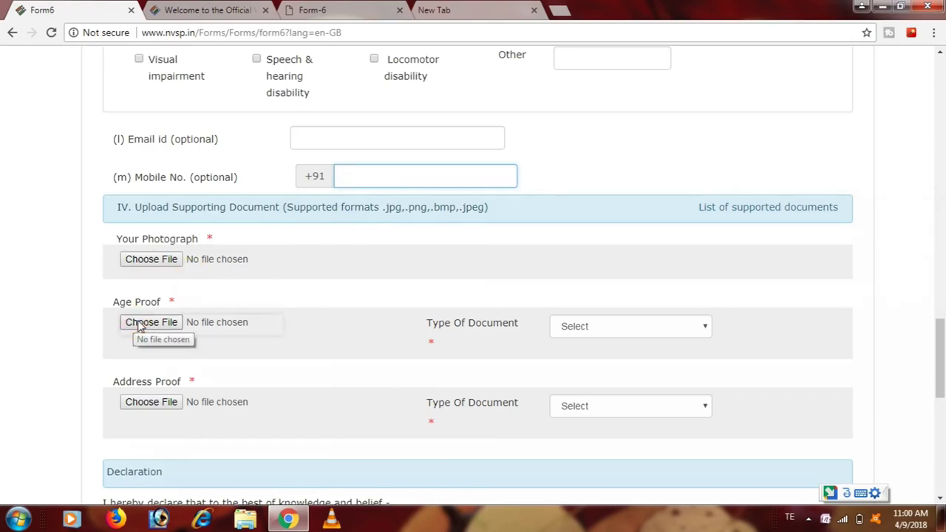
click(198, 326)
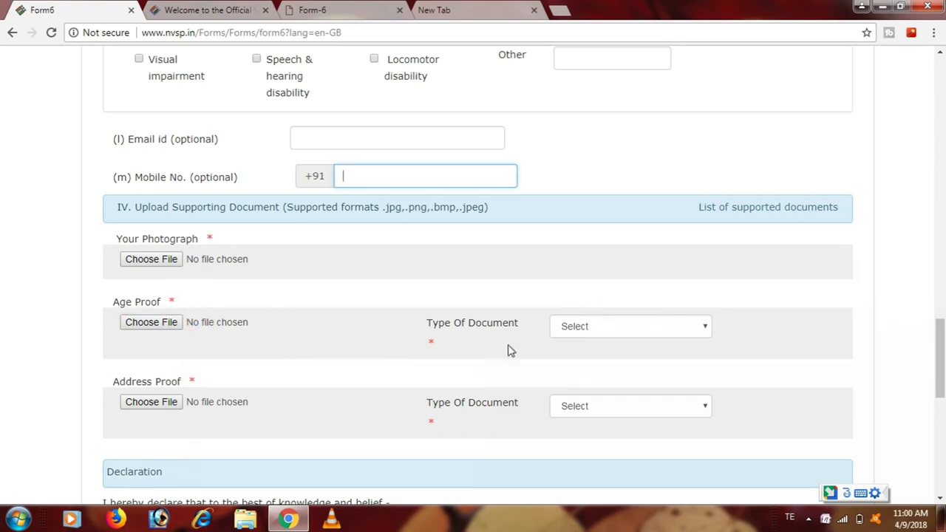
click(702, 327)
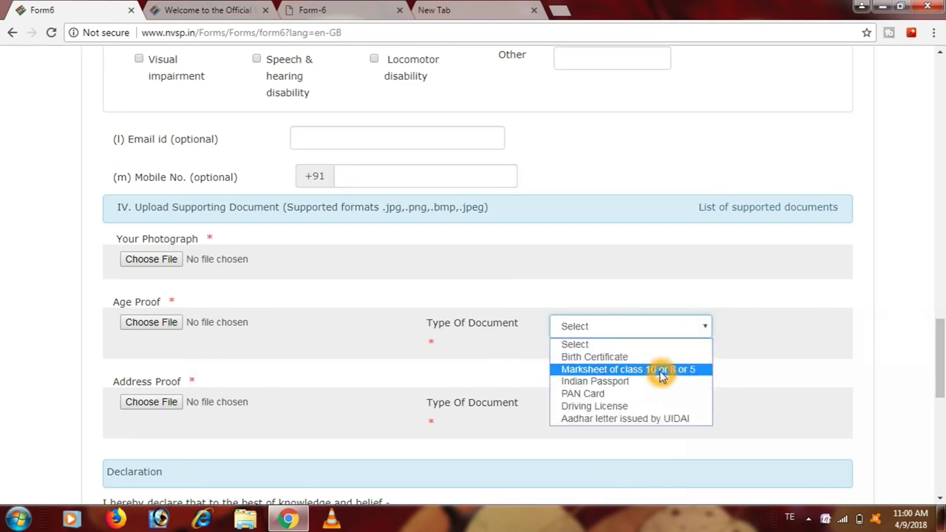
Close the Age Proof document list without selecting a proof type.
click(636, 400)
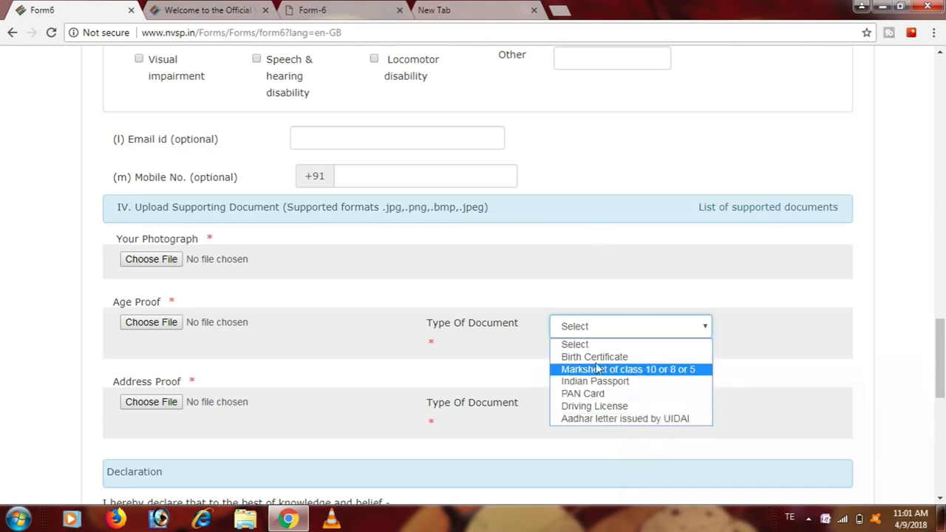
click(219, 344)
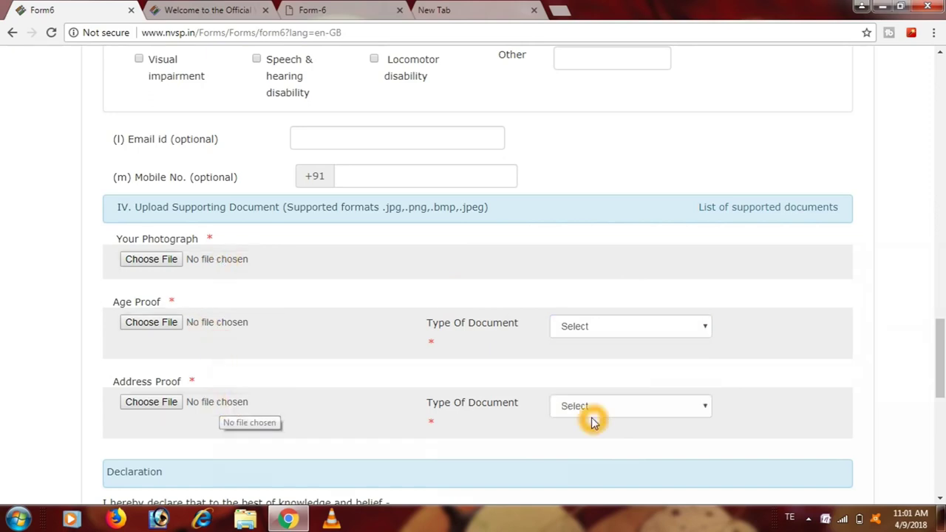
click(940, 320)
scroll(935, 332, down, 2)
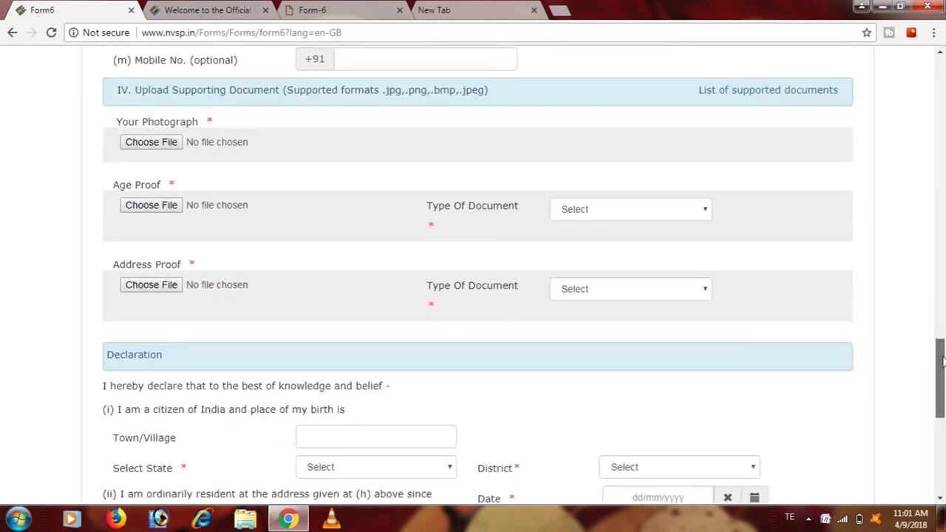
Review the Address Proof document types, leave it unset, and scroll to the Declaration.
click(680, 259)
click(672, 349)
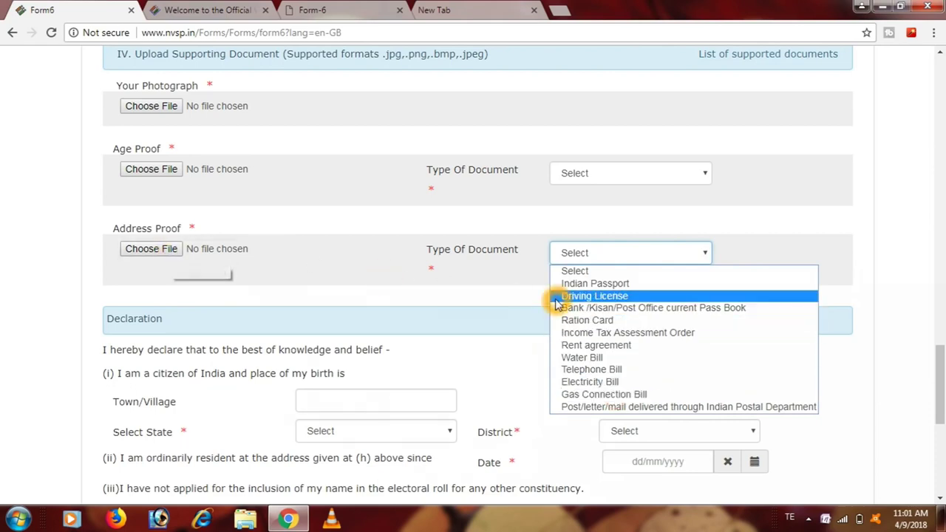
click(452, 309)
drag(941, 355, 940, 410)
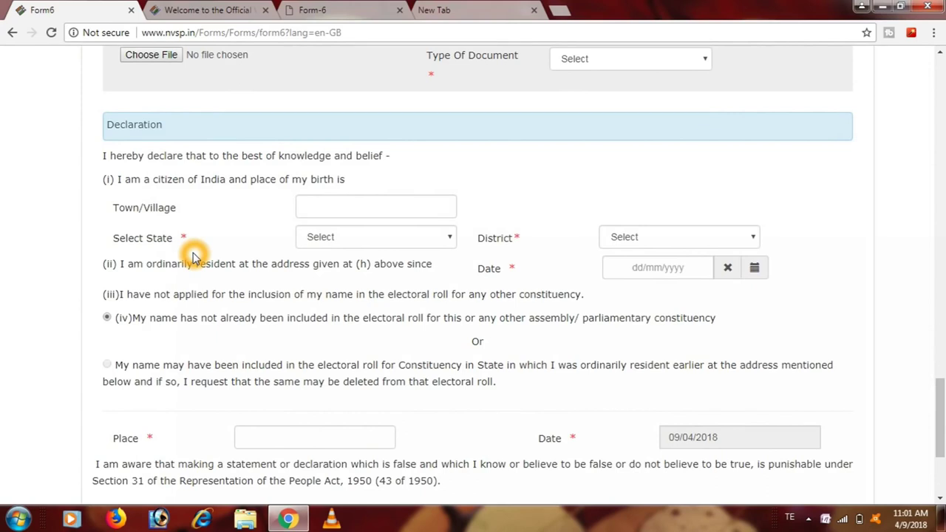
Select declaration option (iv): the applicant's name is not on any electoral roll.
click(268, 221)
click(269, 221)
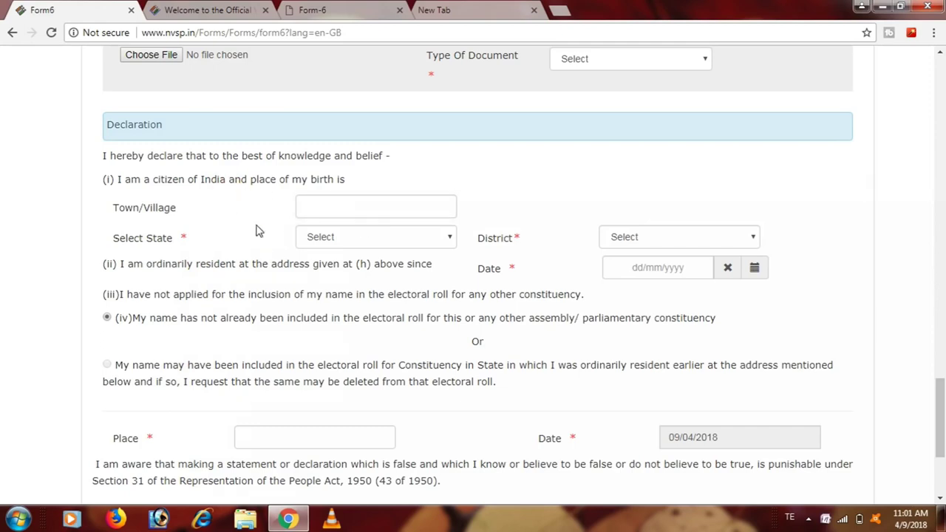
click(367, 208)
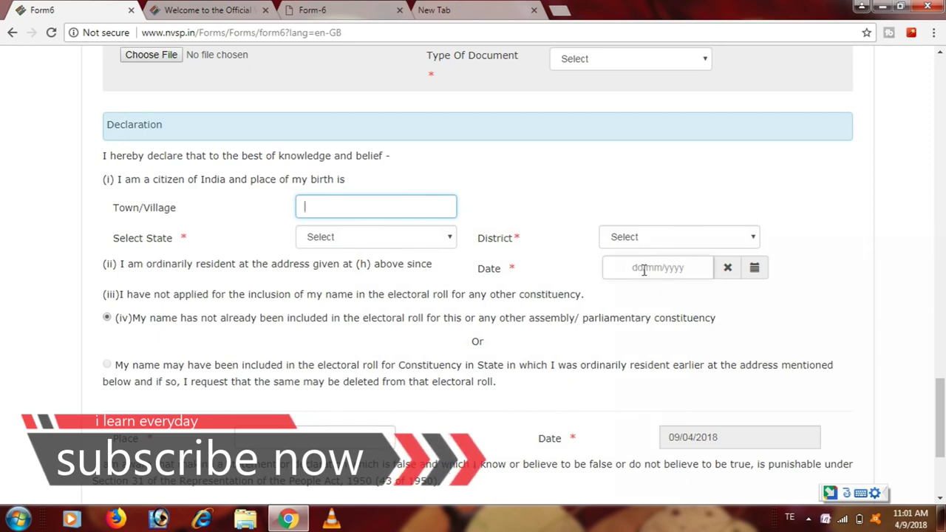
scroll(910, 385, down, 1)
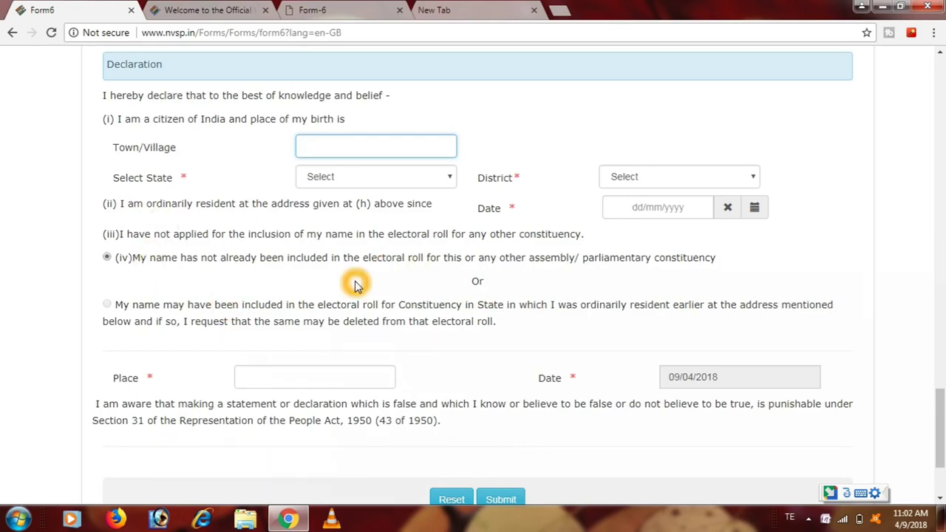
click(25, 261)
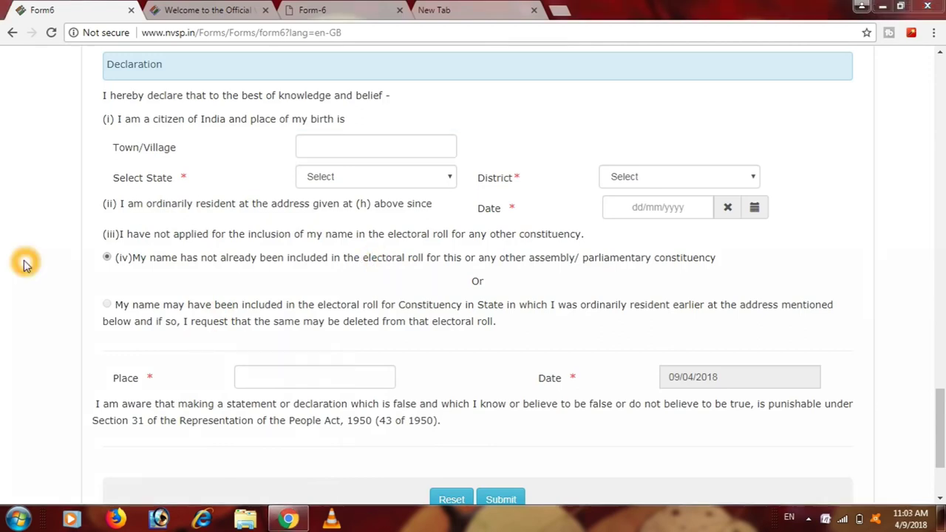
click(107, 258)
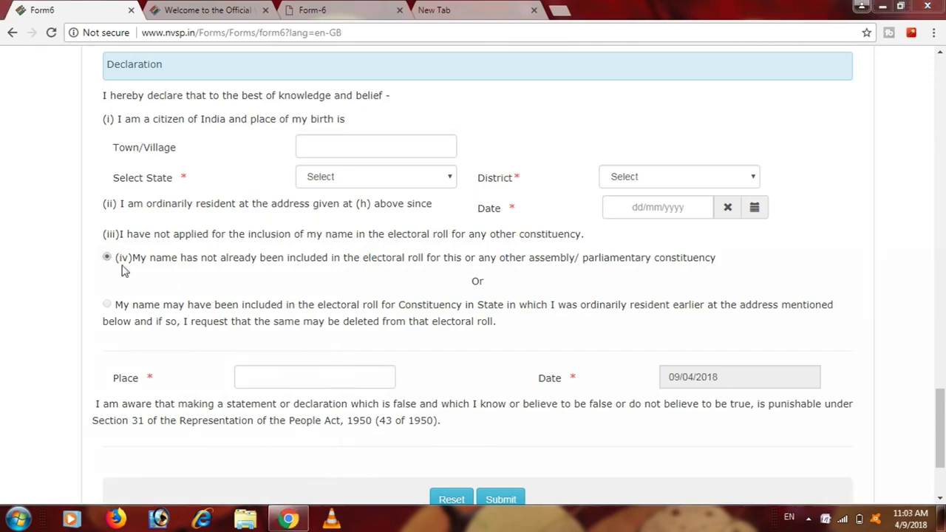
click(299, 377)
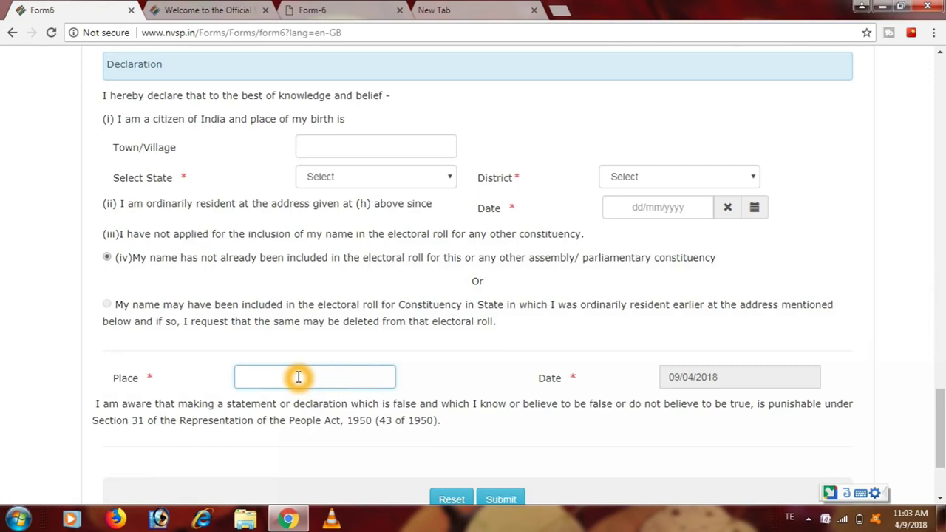
Enter BHADRACHALAM as the place of declaration, keeping the English spelling.
text(BHADR)
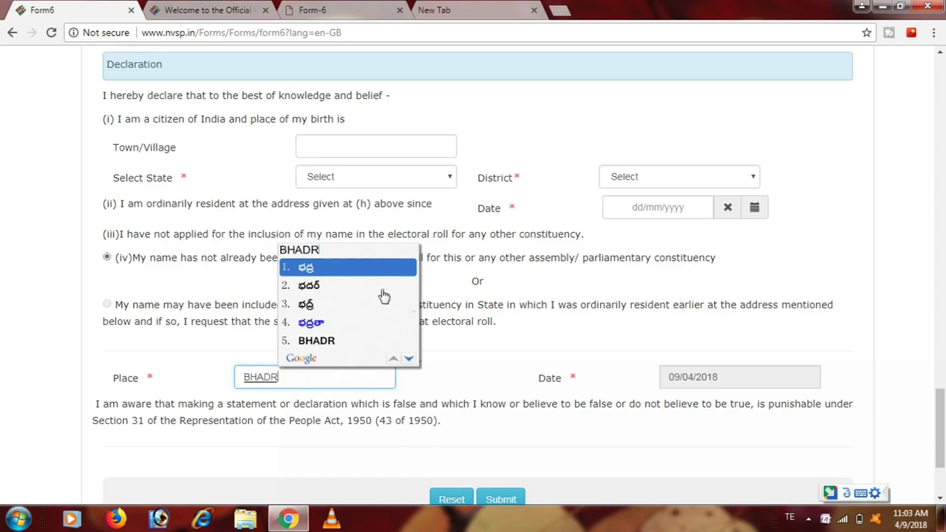
click(325, 390)
text(A)
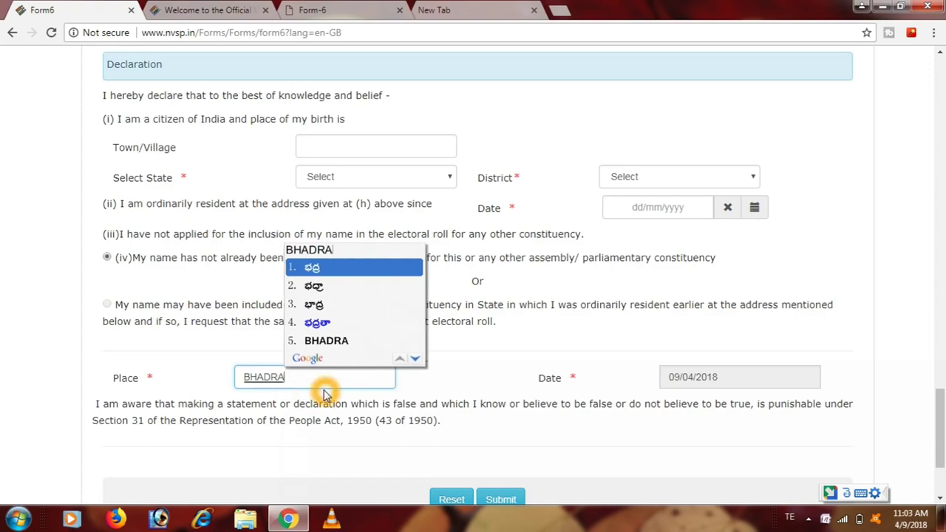
text(CHAL)
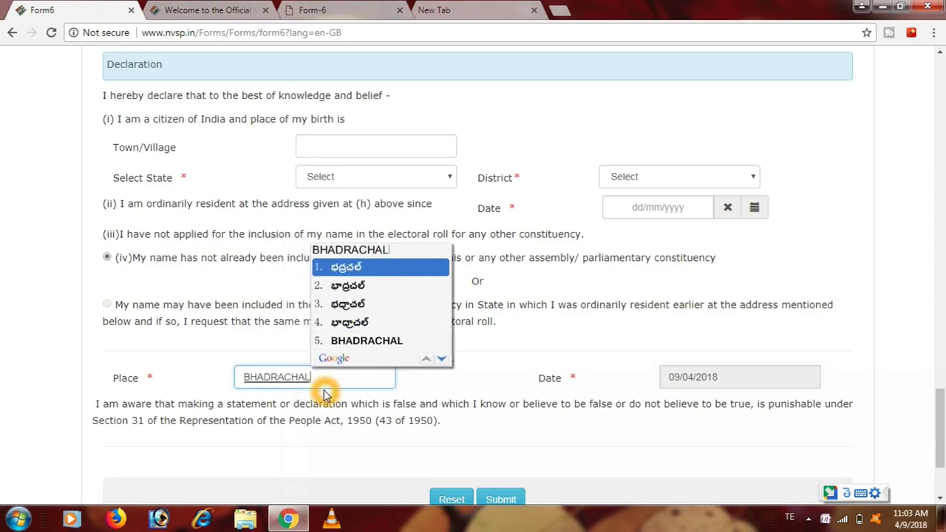
text(AN)
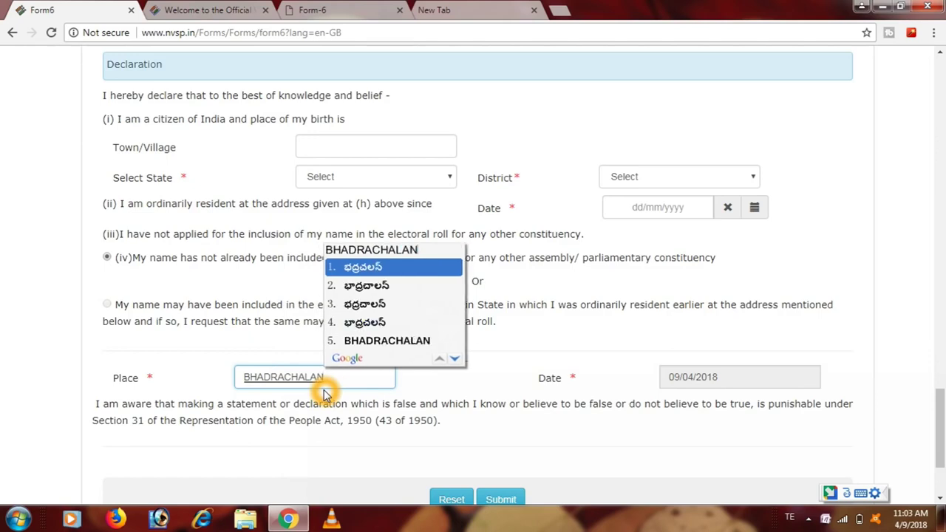
key(BackSpace)
text(M)
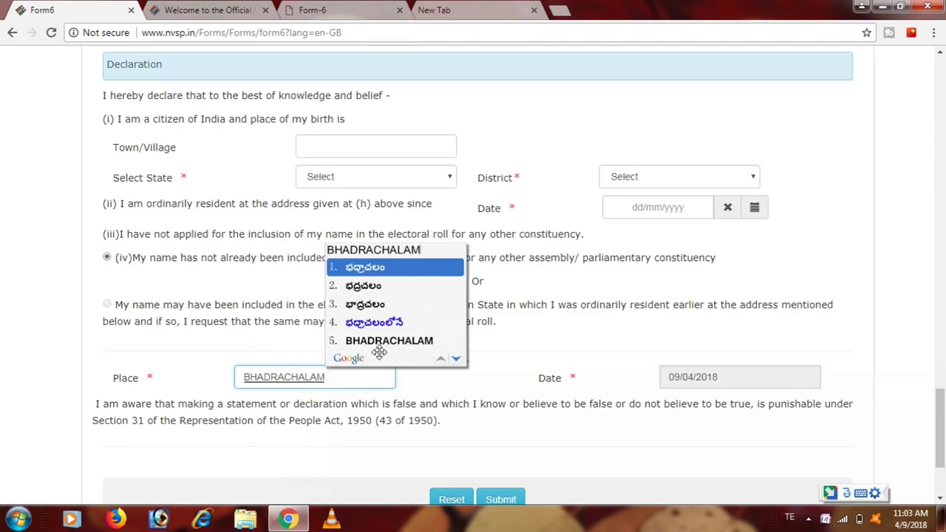
click(382, 342)
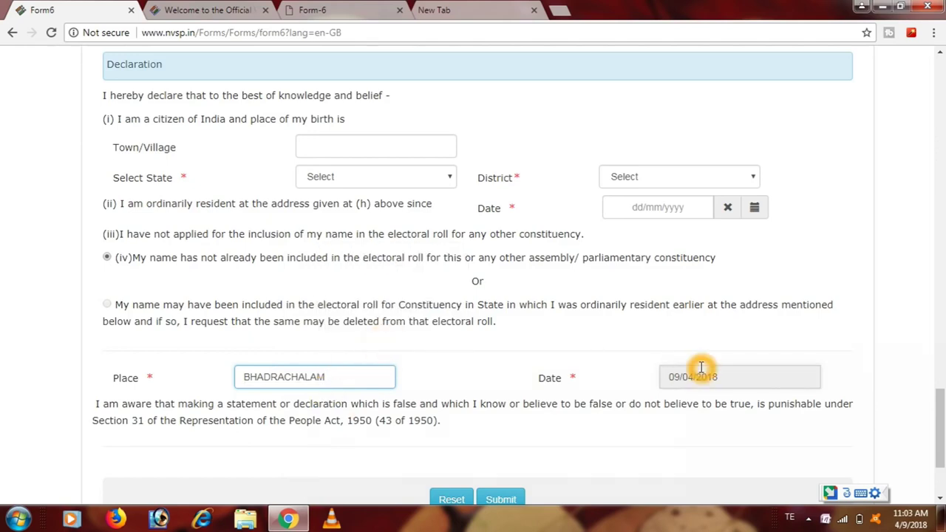
Confirm the declaration date 09/04/2018 and submit the Form 6 application.
click(722, 380)
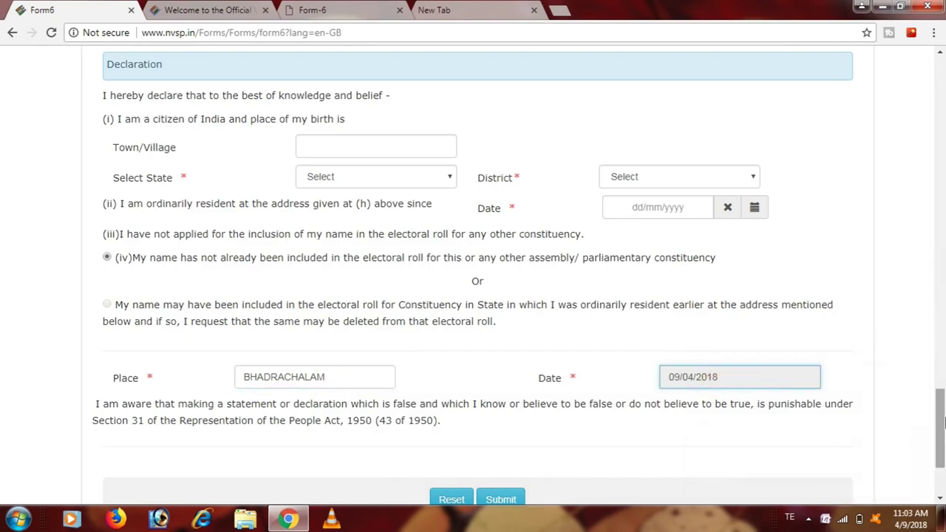
scroll(930, 429, down, 2)
click(499, 363)
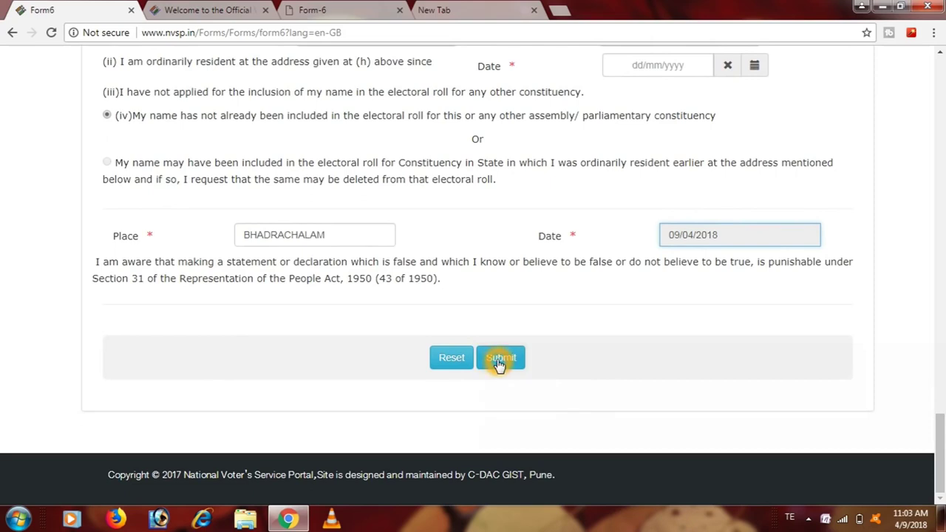
drag(940, 445, 939, 122)
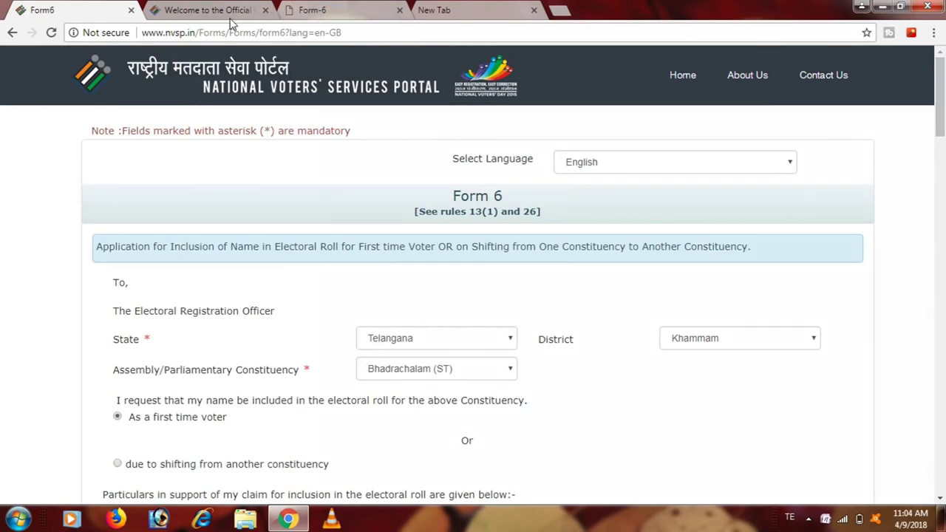
Go from the Form 6 page back to the NVSP home page, then switch to the CEO Telangana tab.
click(201, 11)
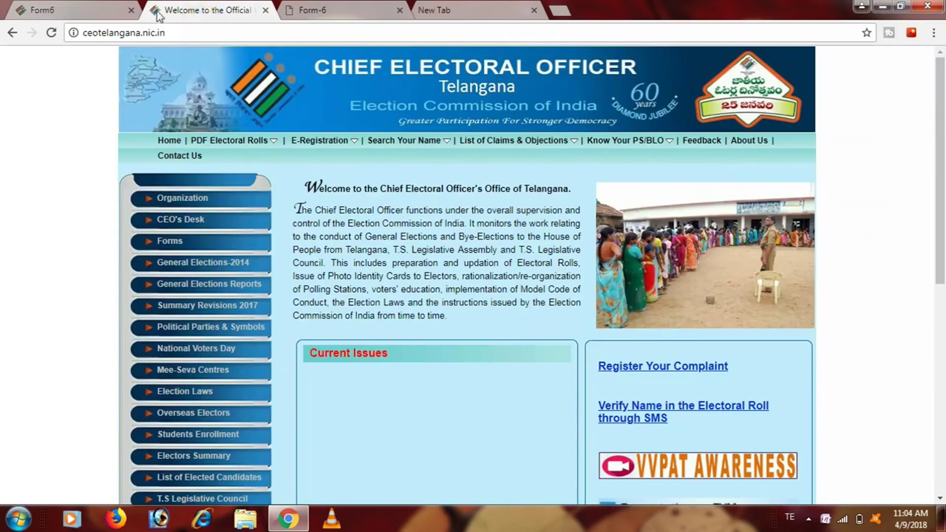
key(ctrl+shift+Tab)
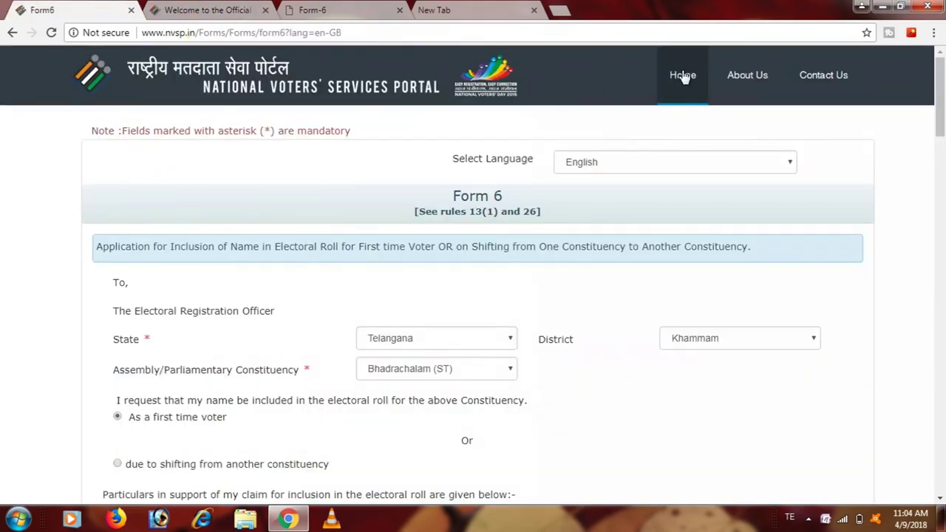
click(683, 77)
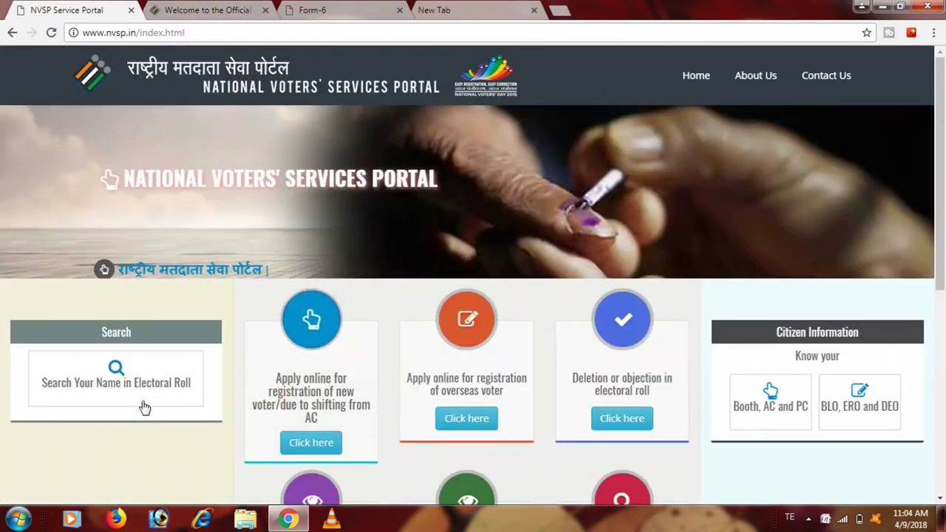
click(183, 398)
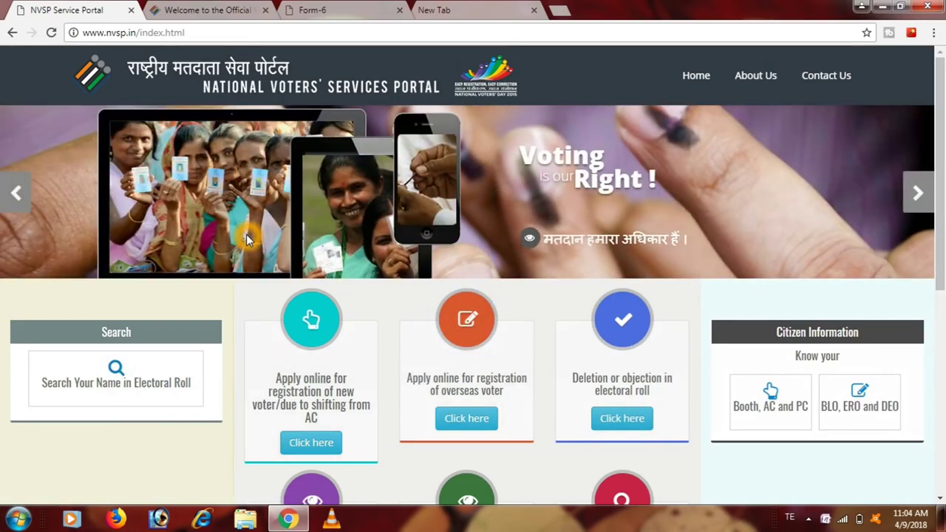
click(218, 13)
Open Know Your Application Status from the Search Your Name menu on CEO Telangana.
mouse_move(334, 142)
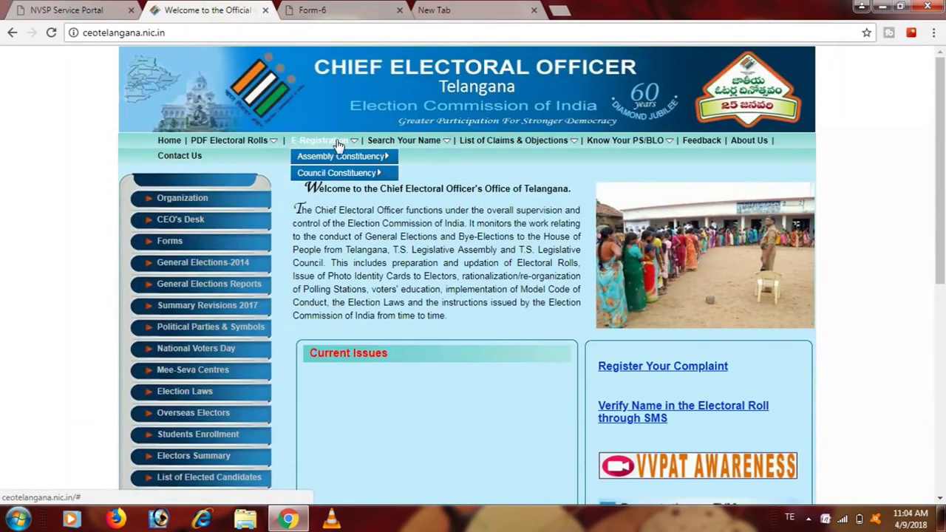
mouse_move(375, 147)
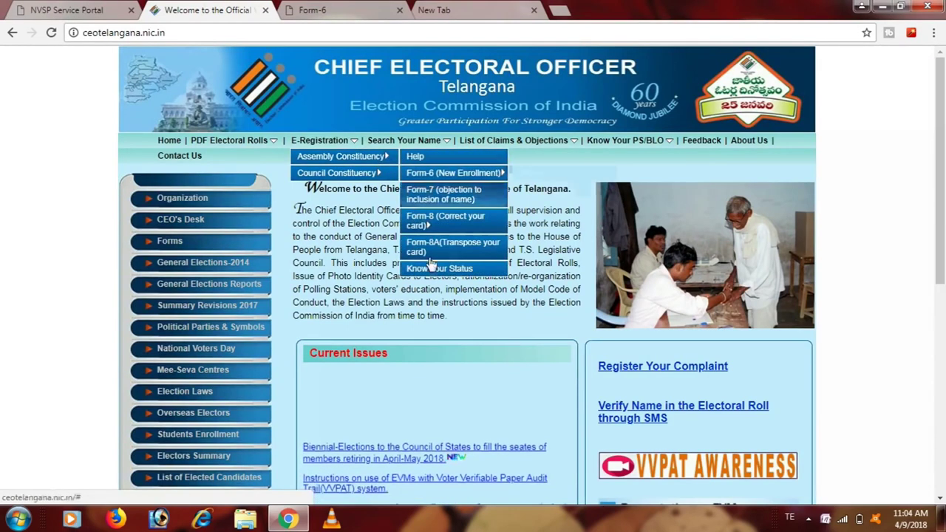
click(430, 272)
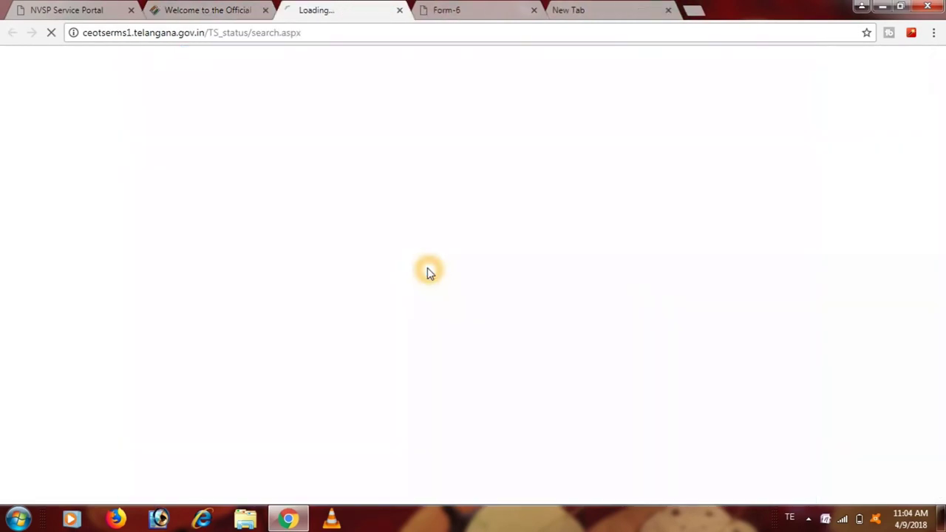
click(334, 48)
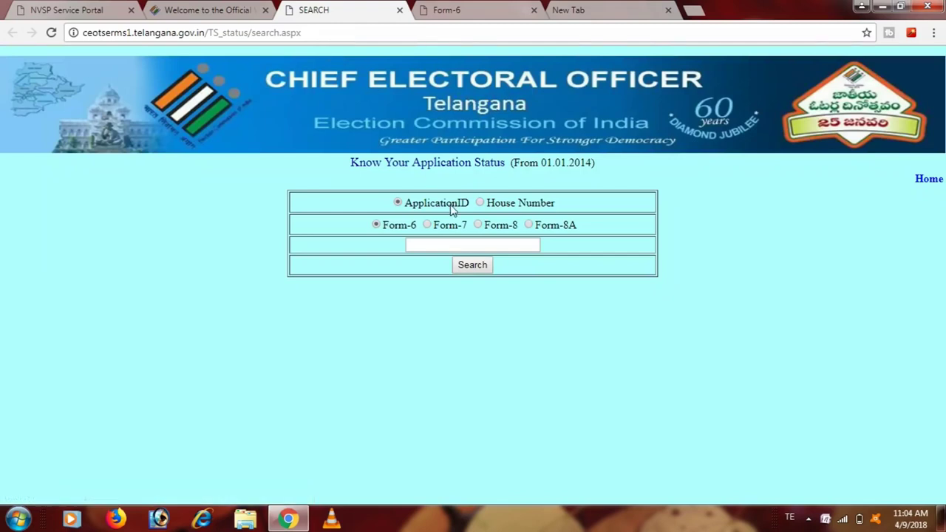
Try an application status search by application ID.
click(452, 209)
click(460, 212)
click(398, 203)
click(416, 248)
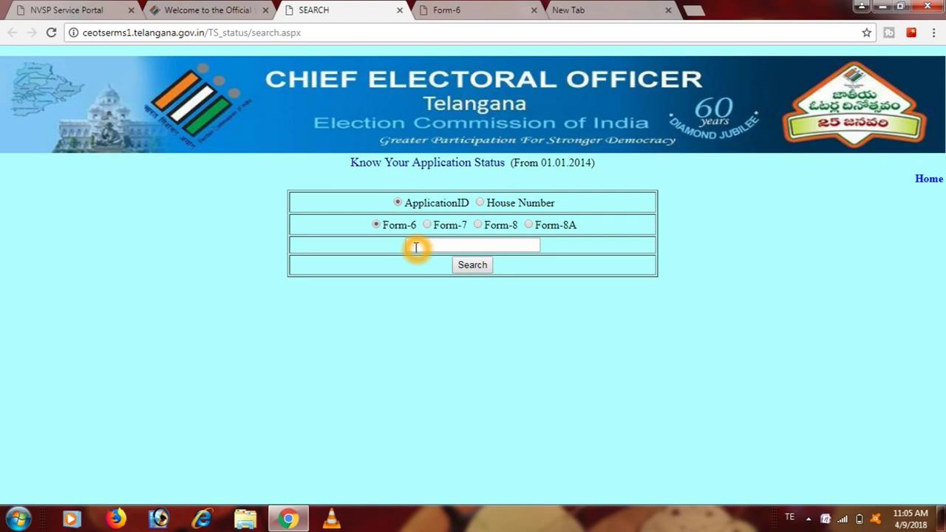
click(475, 270)
Set the status search to Form-6 applications by House Number and run it.
click(382, 236)
click(412, 232)
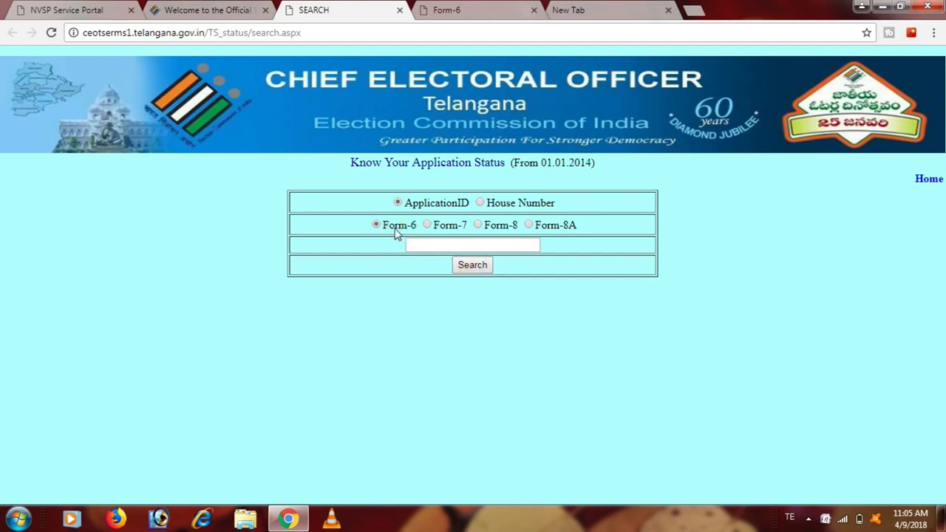
click(377, 226)
click(489, 206)
click(486, 209)
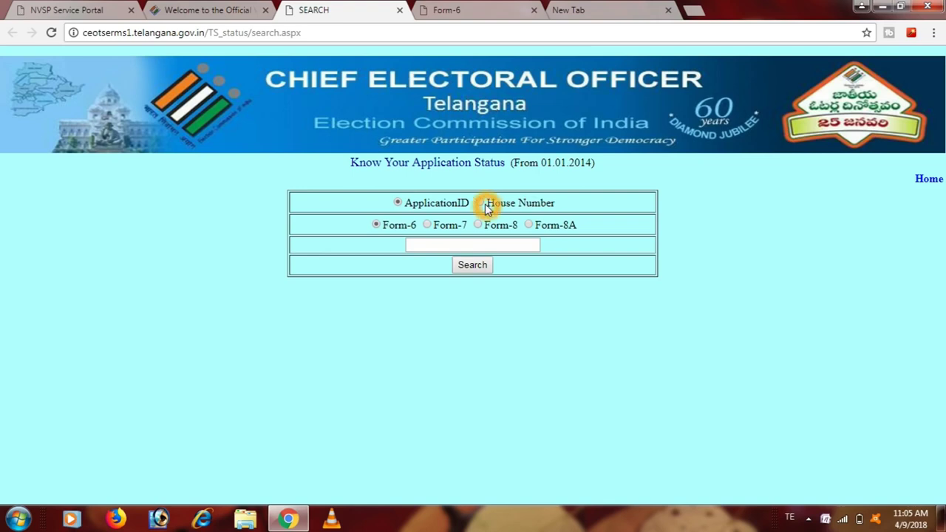
click(481, 204)
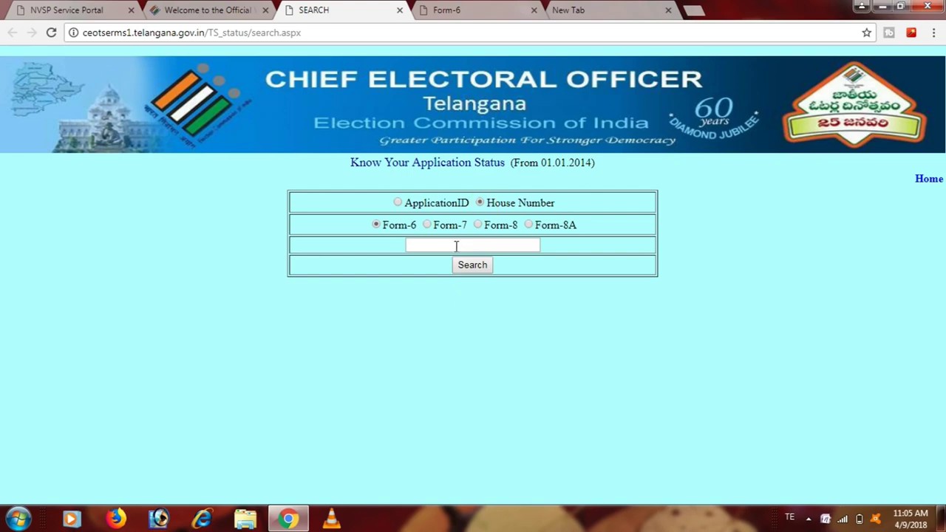
click(471, 269)
click(477, 256)
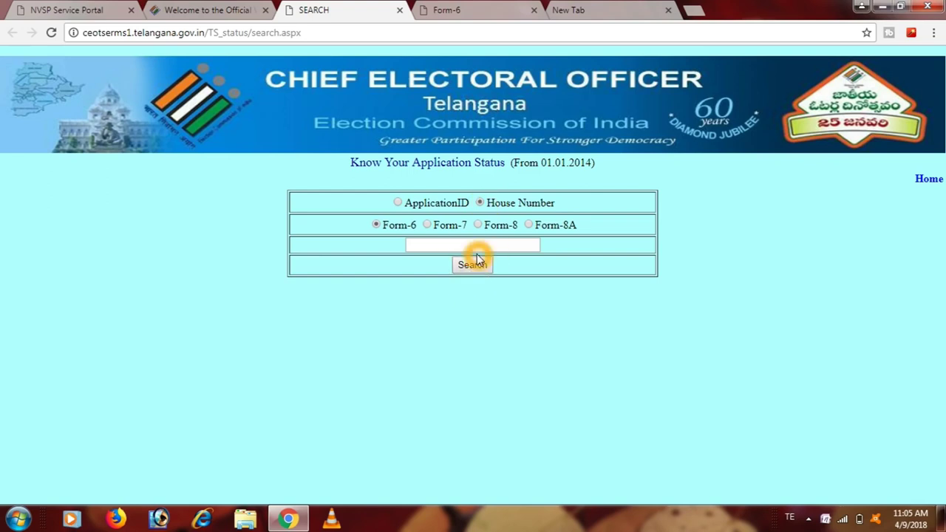